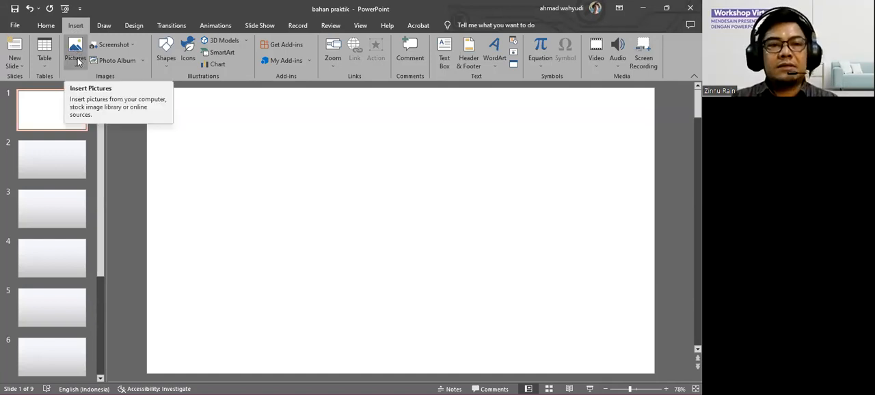
# Insert the picture pexels-nout-gons-378570 from the PELATIHAN 2023 folder on this device onto slide 1.
pyautogui.click(76, 57)
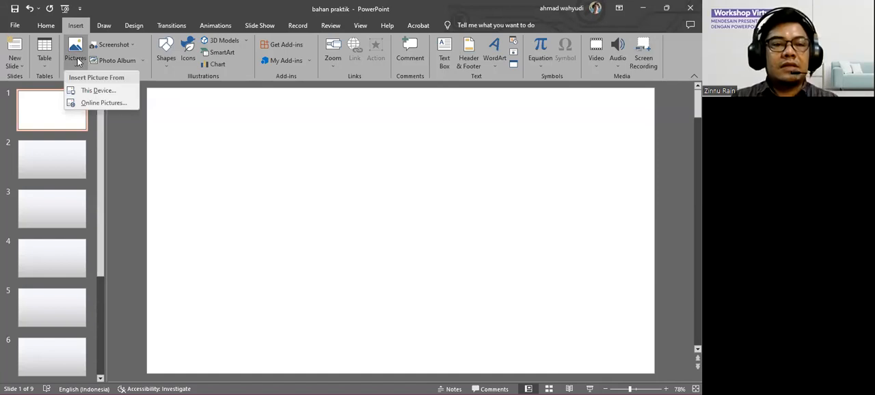
pyautogui.click(114, 92)
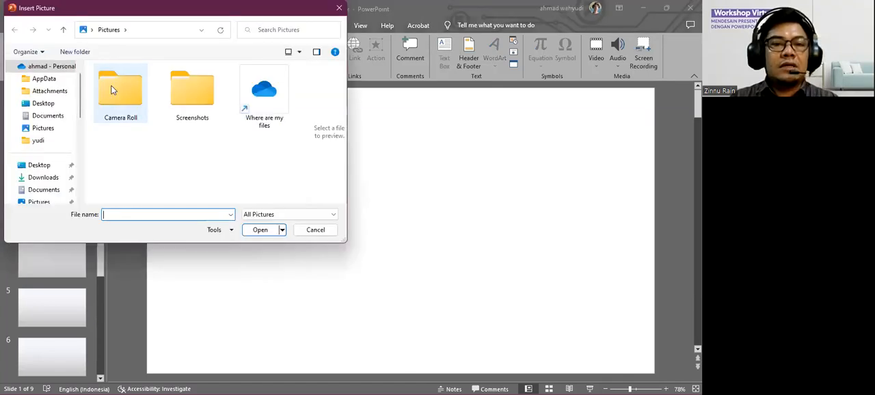
pyautogui.moveTo(80, 121); pyautogui.dragTo(80, 173)
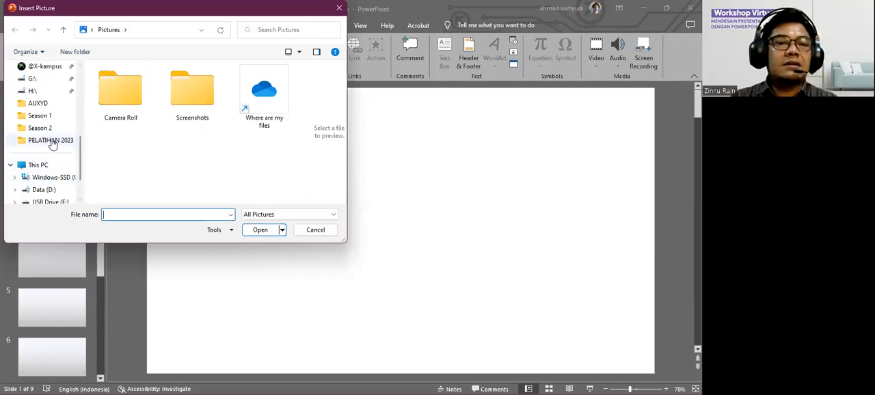
pyautogui.click(59, 142)
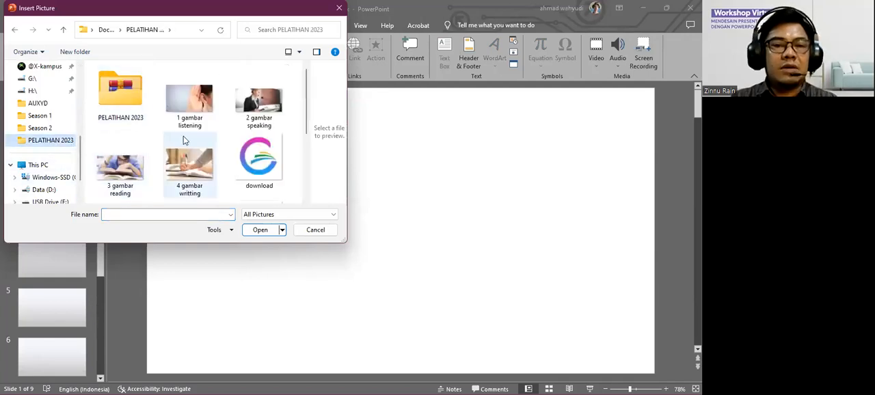
pyautogui.scroll(-2, 184, 139)
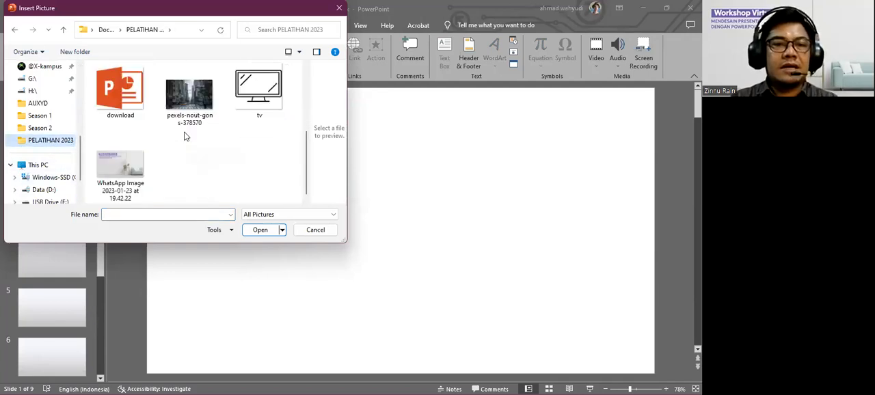
pyautogui.scroll(1, 183, 136)
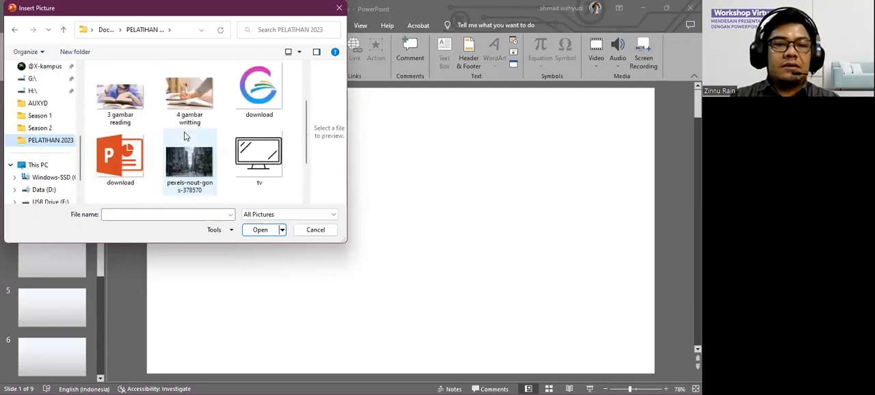
pyautogui.scroll(-1, 183, 136)
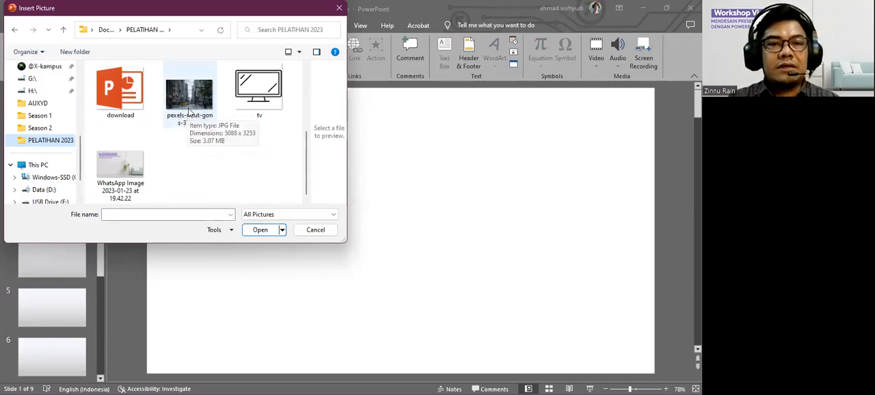
pyautogui.click(198, 119)
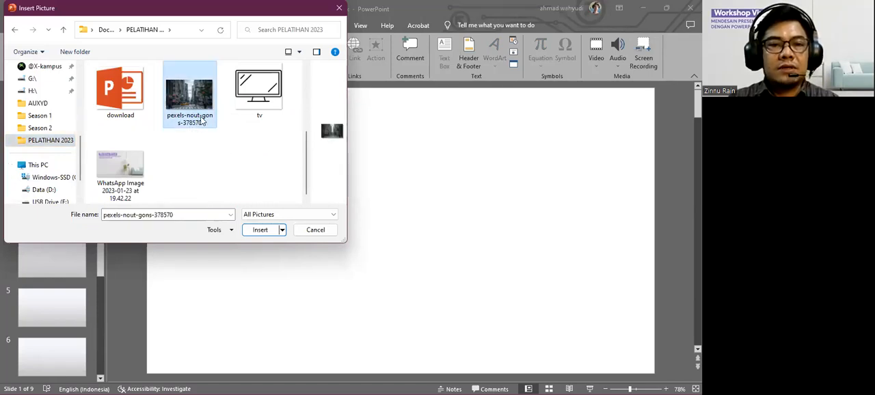
pyautogui.click(259, 231)
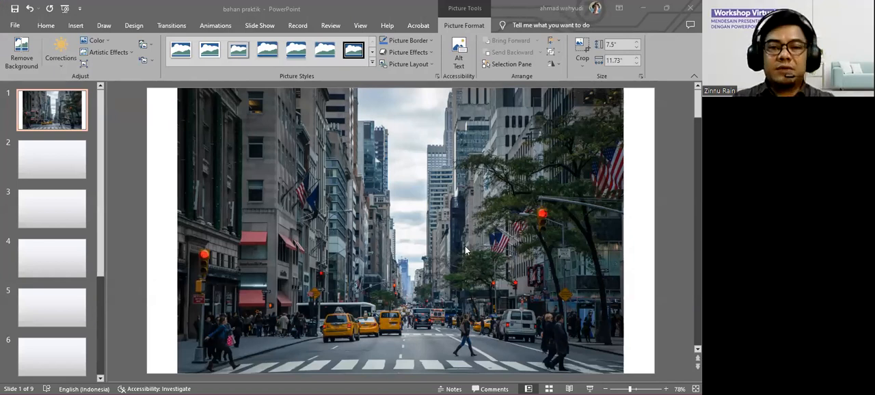
# Stretch the street picture sideways to both slide edges so it is 13.33" wide and covers the whole slide.
pyautogui.click(516, 289)
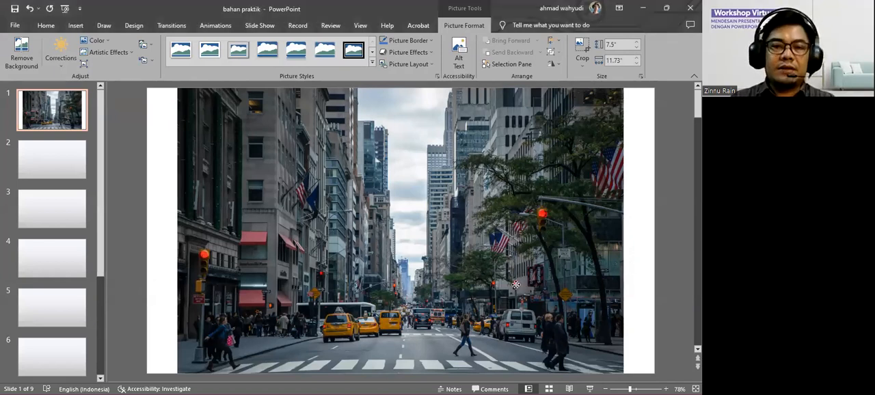
pyautogui.click(516, 289)
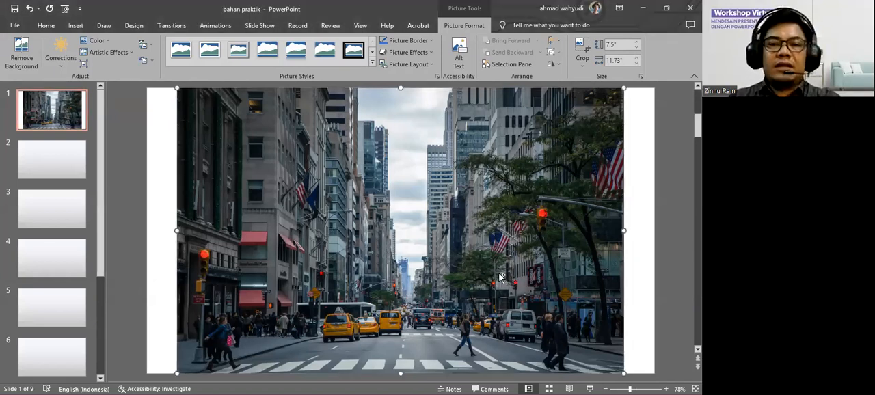
pyautogui.scroll(-2, 500, 275)
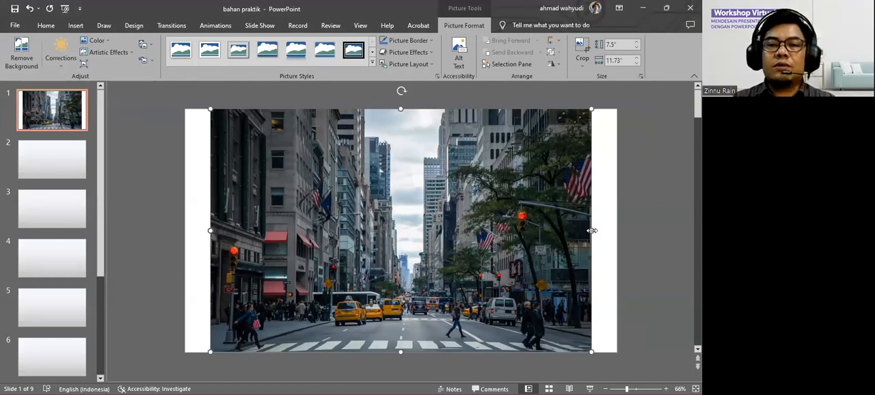
pyautogui.moveTo(592, 230); pyautogui.dragTo(603, 230)
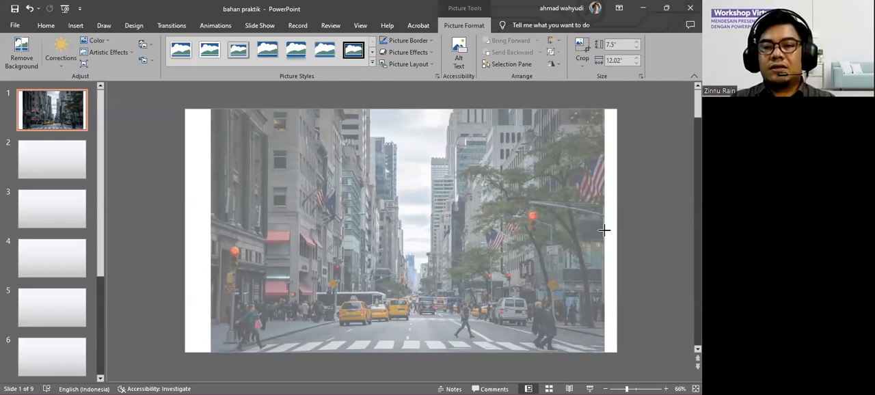
pyautogui.moveTo(604, 230); pyautogui.dragTo(615, 231)
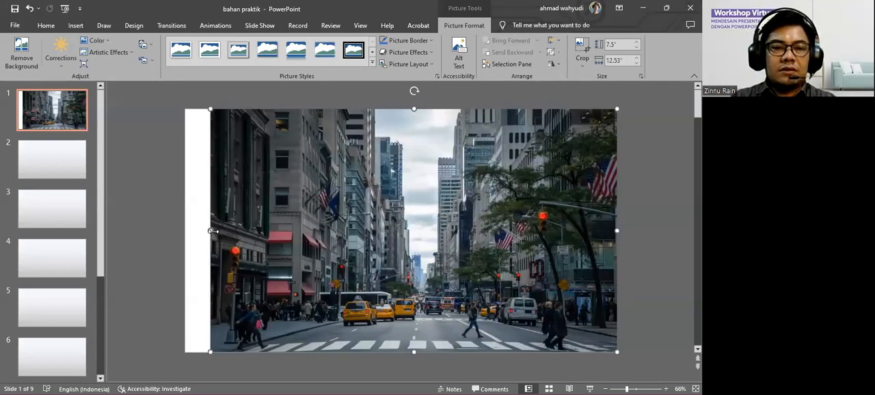
pyautogui.moveTo(210, 230); pyautogui.dragTo(182, 232)
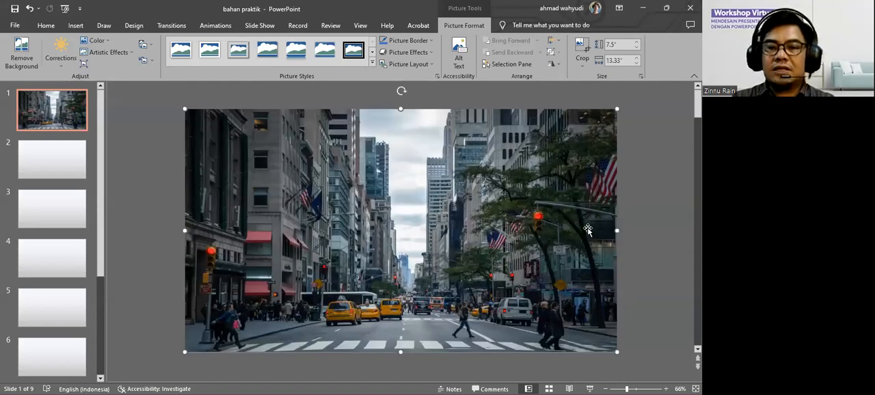
pyautogui.click(654, 230)
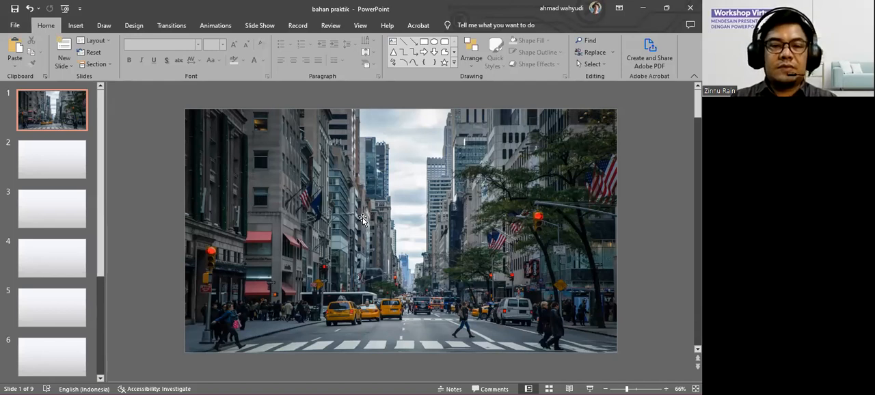
# Draw a rectangle about 2.19" high and 13.33" wide across the slide, starting at mid-height of the street picture.
pyautogui.click(77, 28)
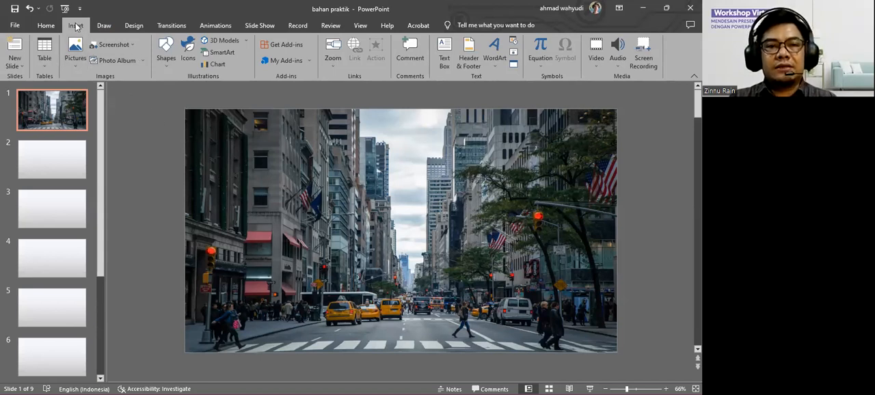
pyautogui.click(167, 61)
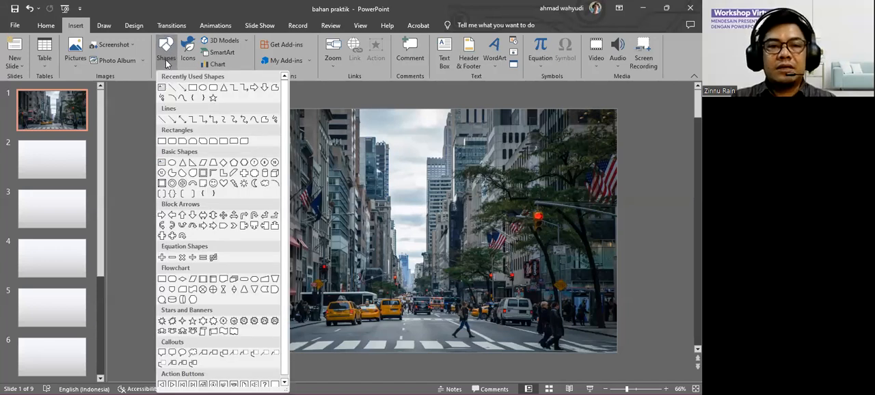
pyautogui.click(193, 88)
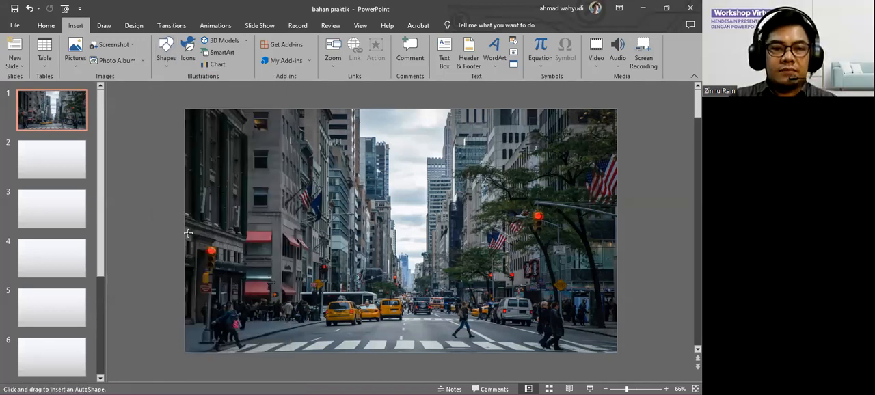
pyautogui.moveTo(186, 231); pyautogui.dragTo(616, 300)
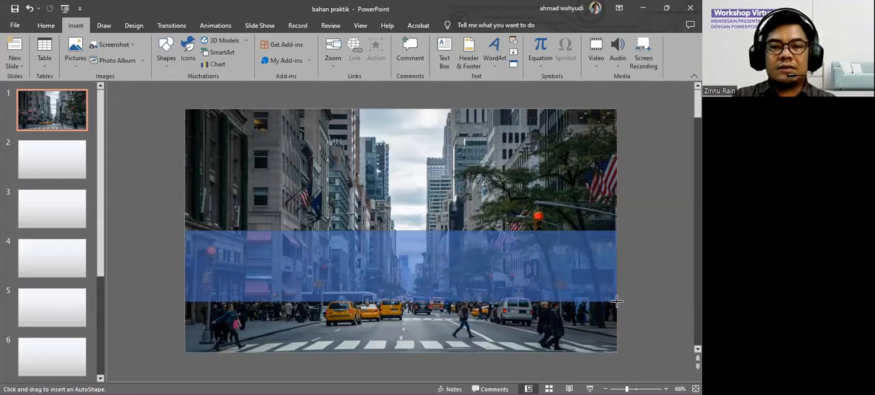
pyautogui.moveTo(616, 300); pyautogui.dragTo(617, 301)
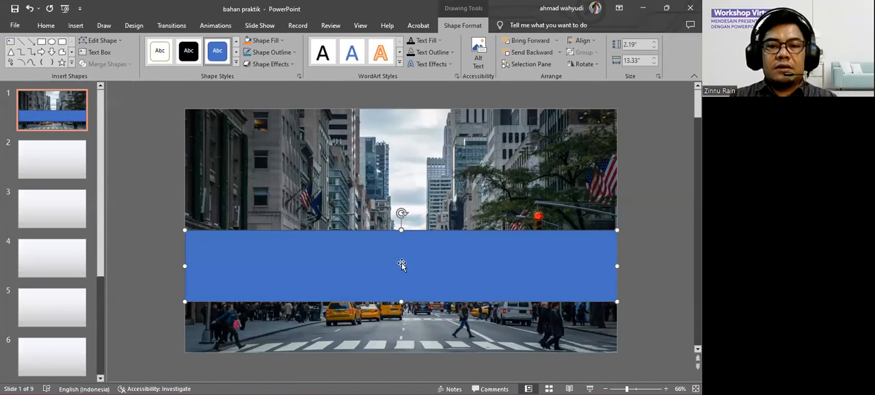
pyautogui.click(635, 252)
pyautogui.click(554, 267)
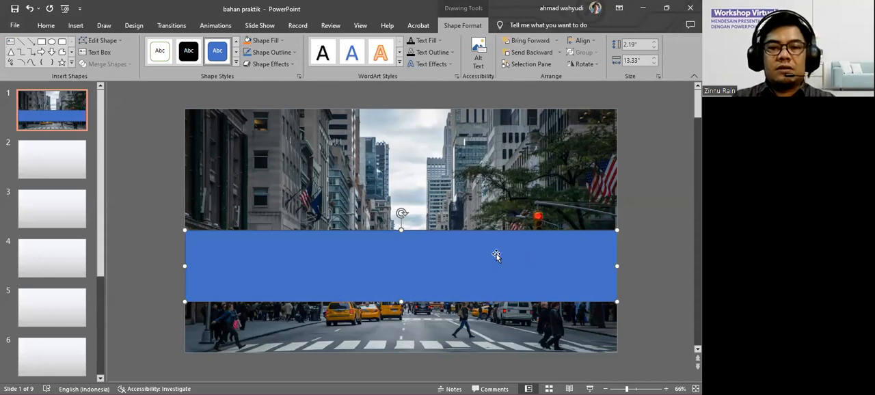
pyautogui.click(649, 254)
pyautogui.click(560, 263)
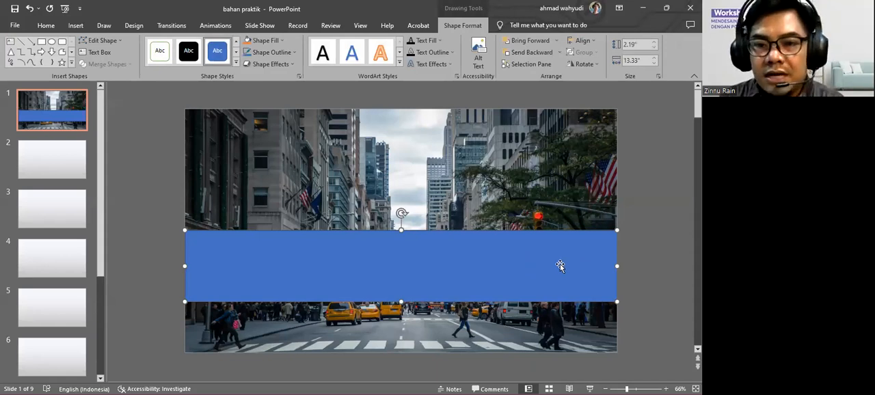
pyautogui.click(641, 260)
pyautogui.click(556, 261)
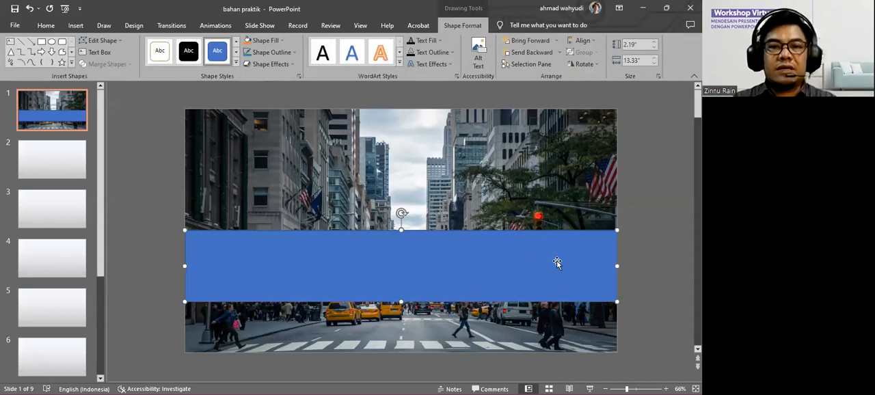
pyautogui.click(638, 261)
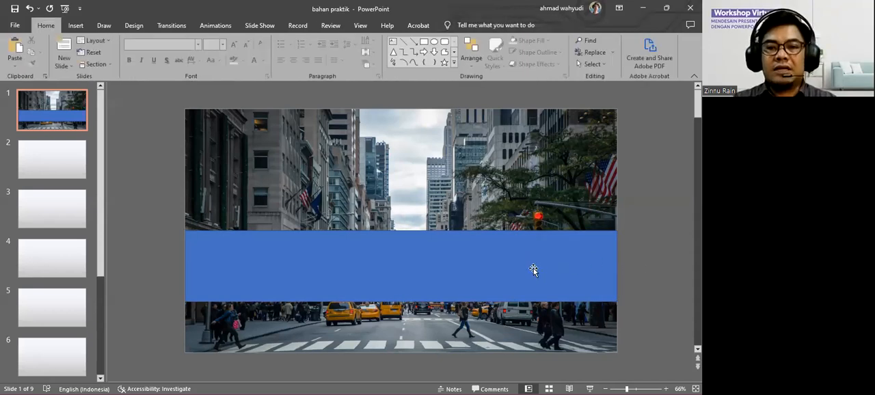
# Remove the outline from the blue rectangle by setting it to No Outline.
pyautogui.click(532, 269)
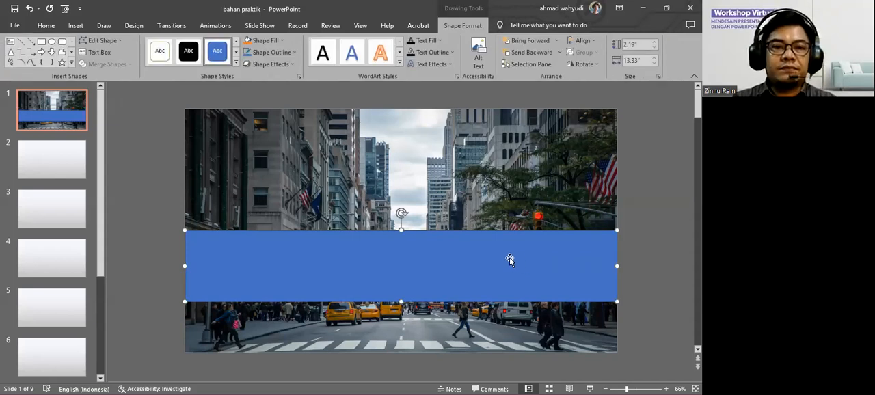
pyautogui.click(293, 52)
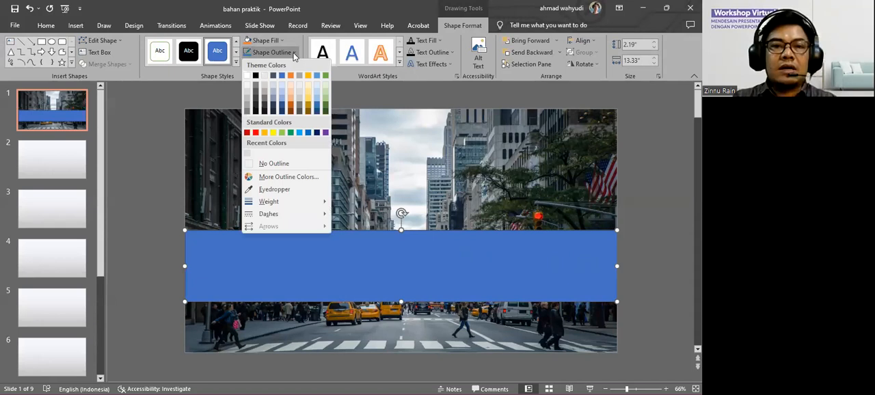
pyautogui.click(286, 166)
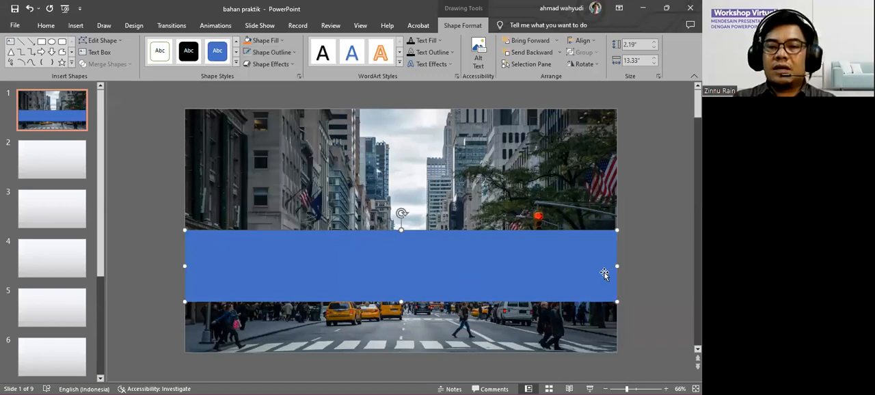
pyautogui.click(633, 270)
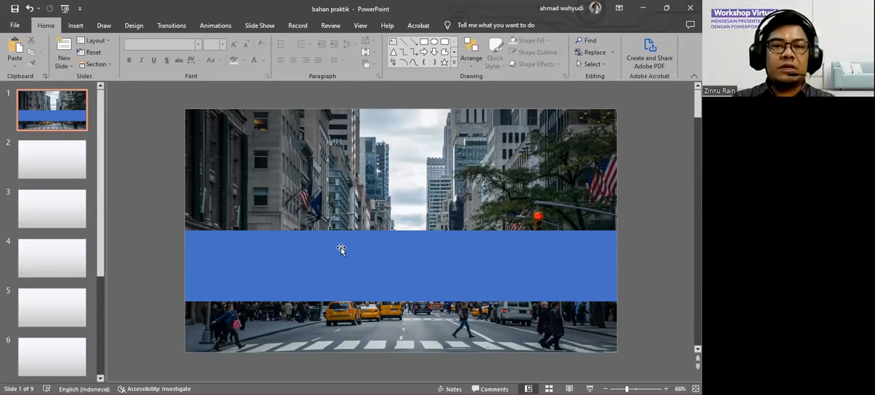
# Change the rectangle's fill to the white theme colour and leave the rectangle selected.
pyautogui.click(566, 260)
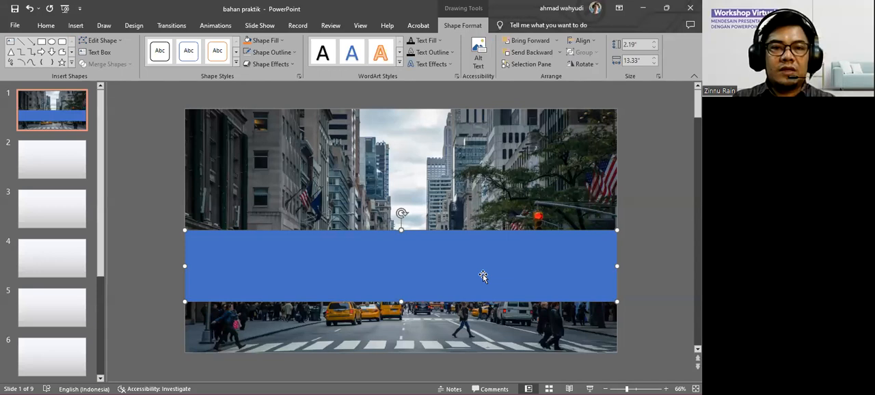
pyautogui.click(282, 44)
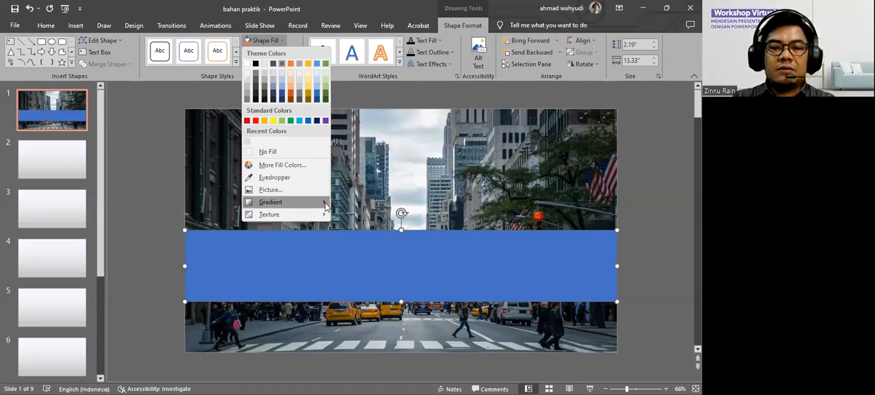
pyautogui.moveTo(325, 206)
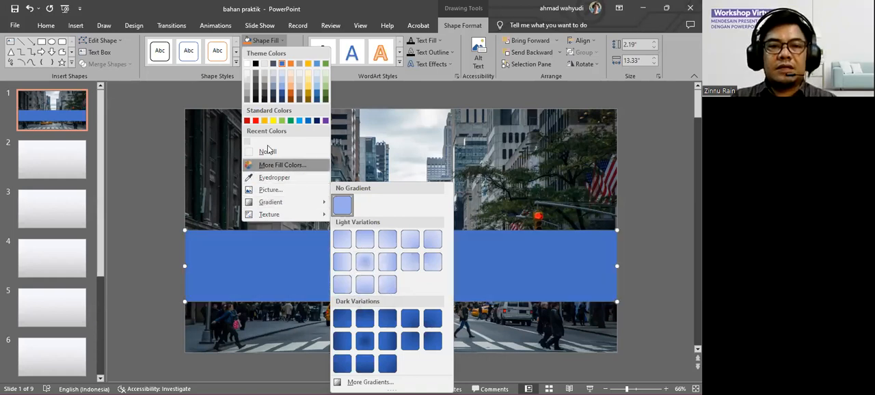
pyautogui.click(247, 65)
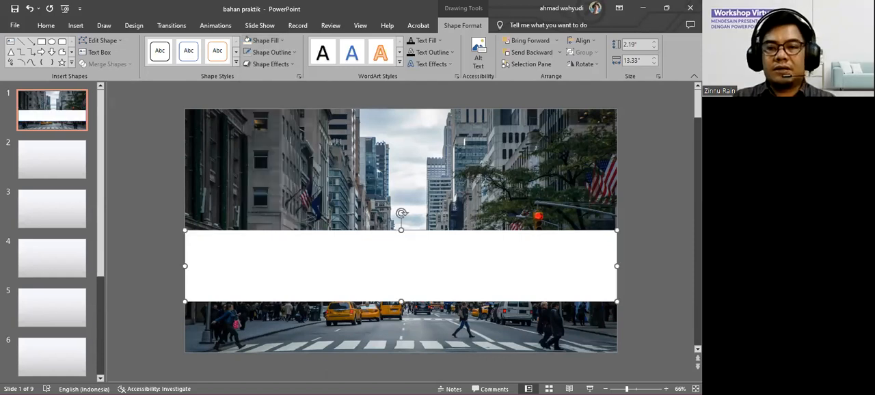
pyautogui.click(649, 256)
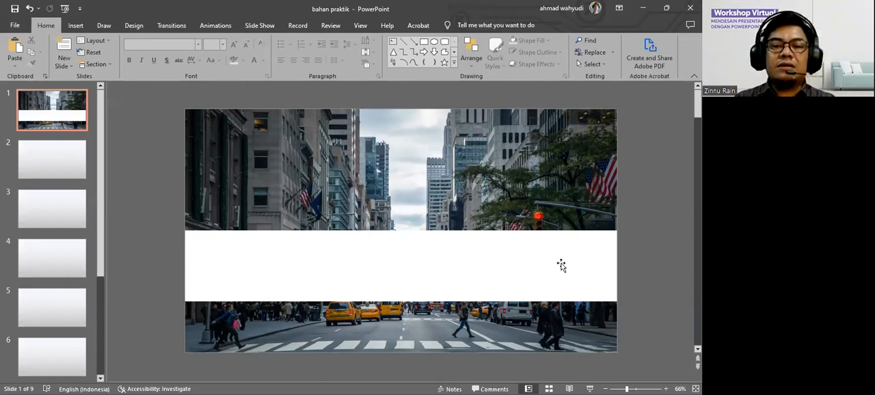
pyautogui.click(404, 263)
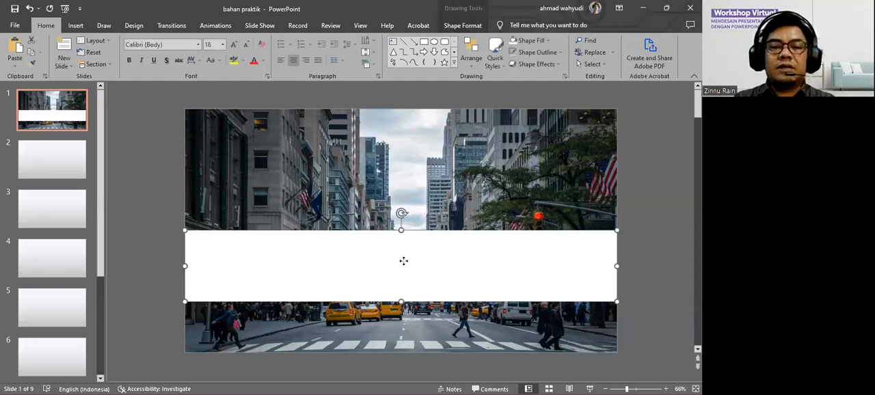
# Set the white rectangle's solid fill transparency to 30% so the street picture shows through, and deselect it.
pyautogui.rightClick(405, 264)
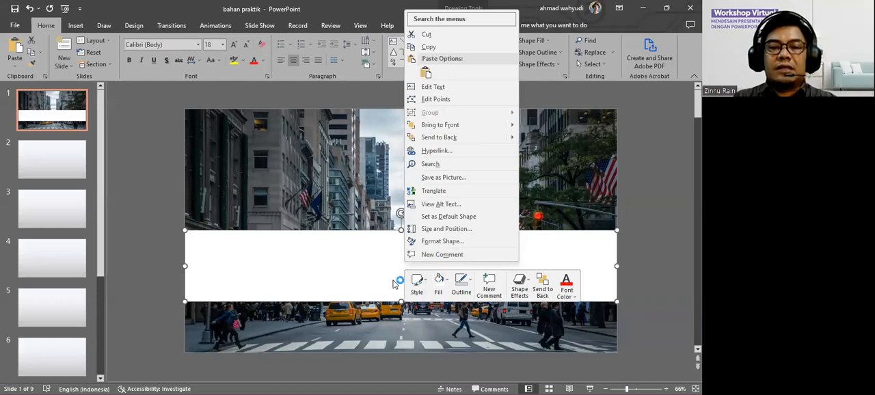
pyautogui.click(459, 245)
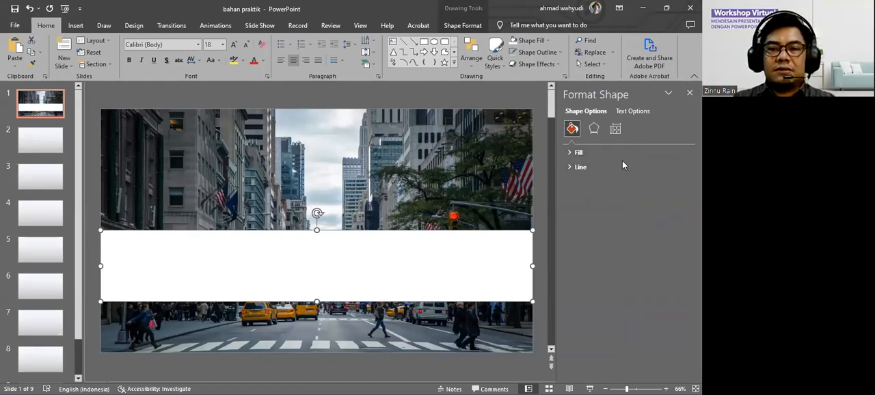
pyautogui.click(578, 153)
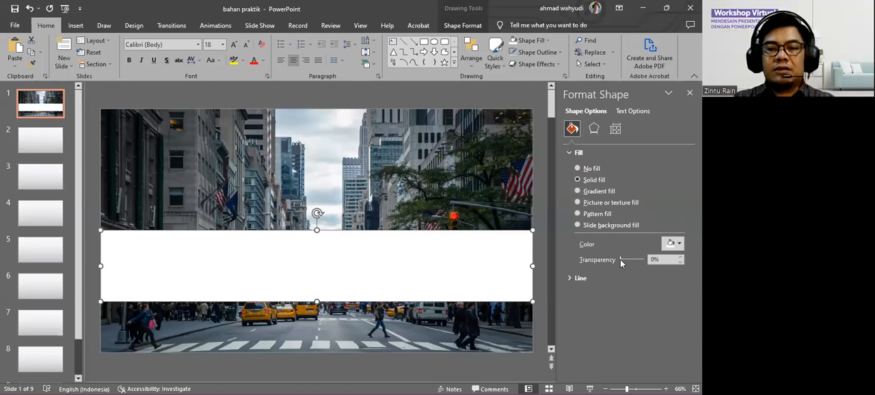
pyautogui.moveTo(620, 259); pyautogui.dragTo(628, 260)
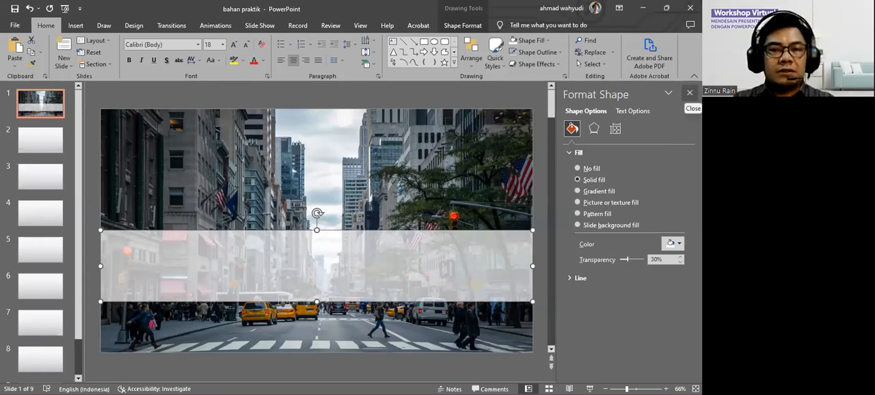
pyautogui.click(689, 93)
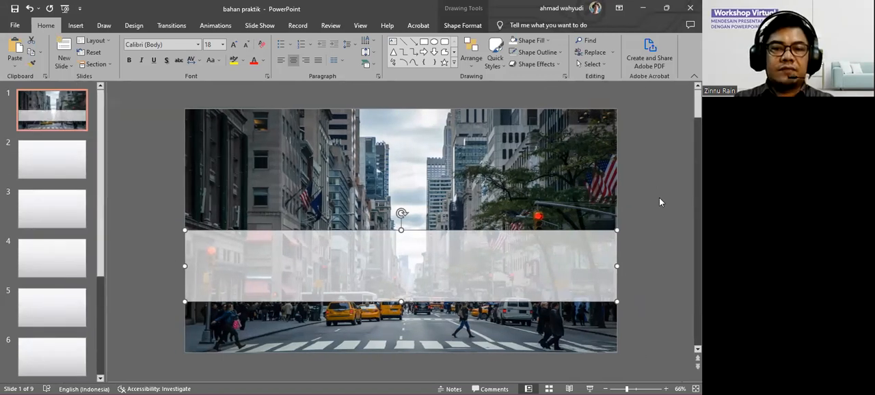
pyautogui.click(644, 235)
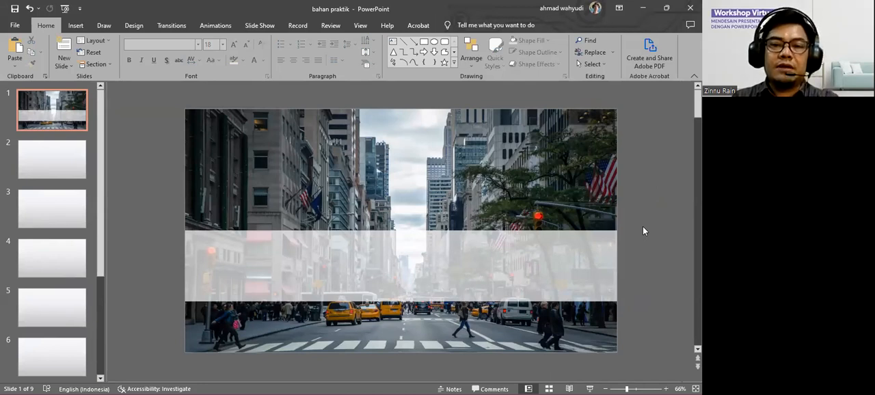
pyautogui.scroll(-2, 642, 231)
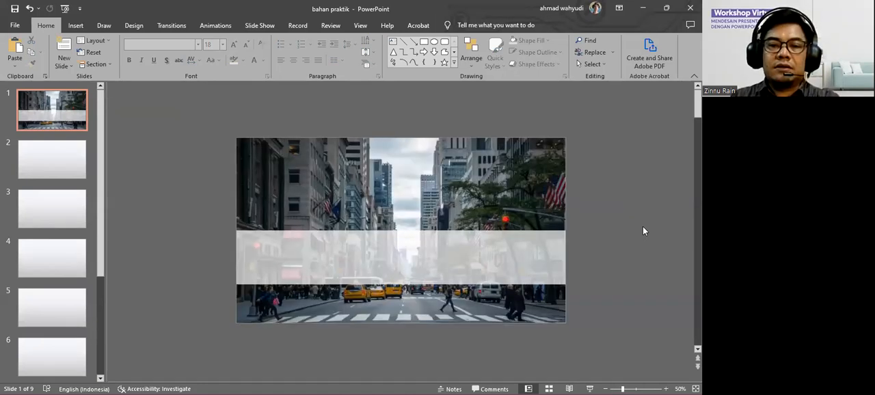
pyautogui.scroll(2, 642, 231)
pyautogui.scroll(-1, 643, 231)
pyautogui.scroll(1, 642, 231)
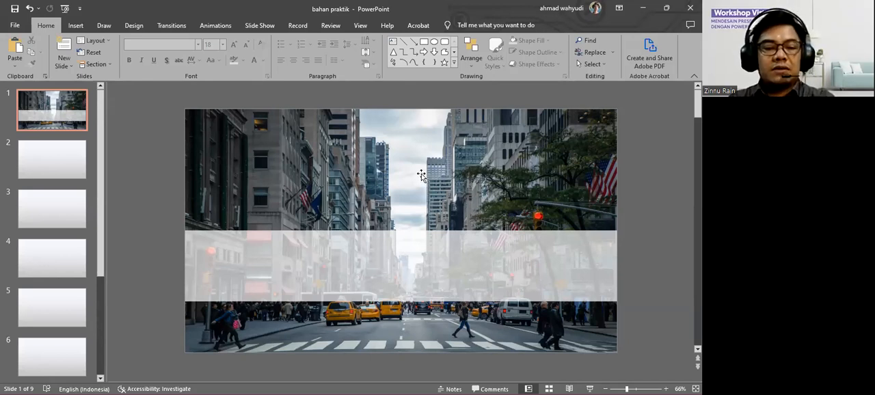
pyautogui.write('4 Skill Bahasa Inggris yang Harus Kamu kuasai')
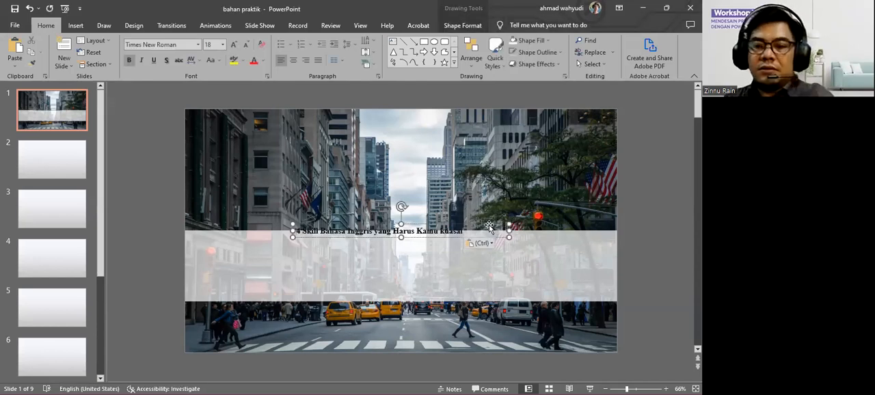
pyautogui.press('Delete')
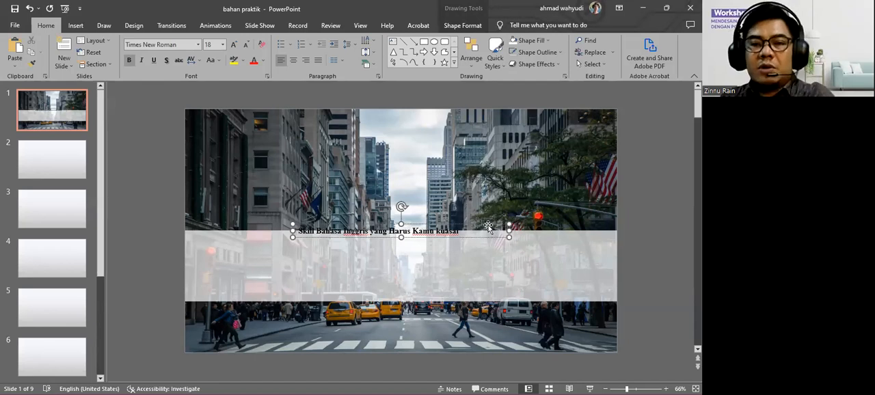
pyautogui.press('Delete')
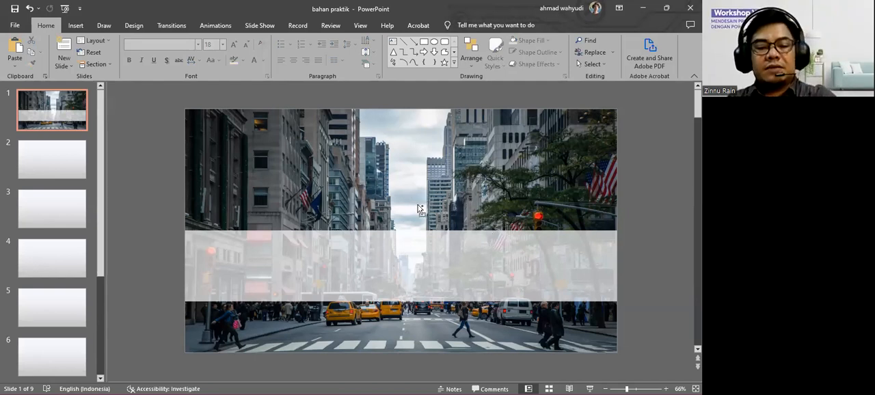
pyautogui.hotkey('ctrl', 'v')
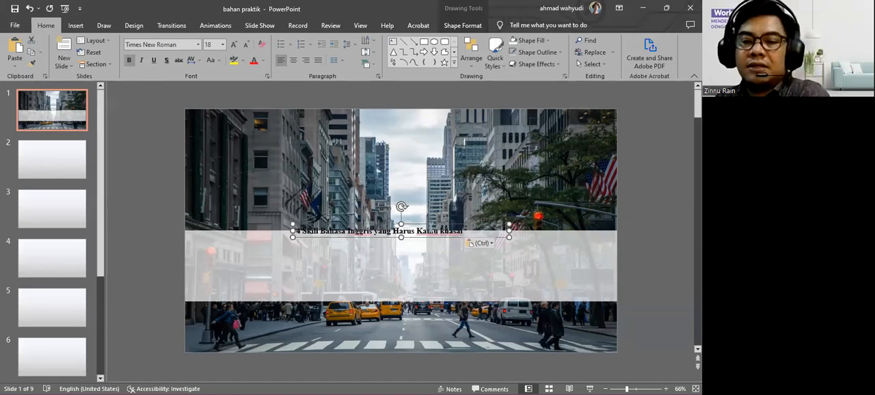
pyautogui.press('Delete')
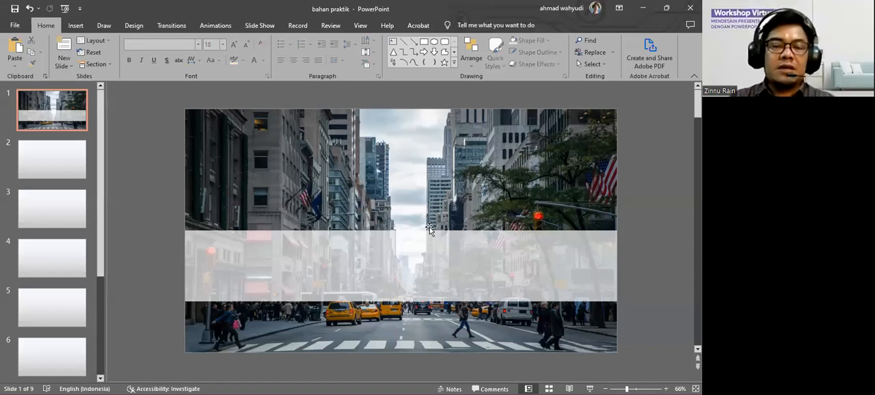
pyautogui.click(76, 27)
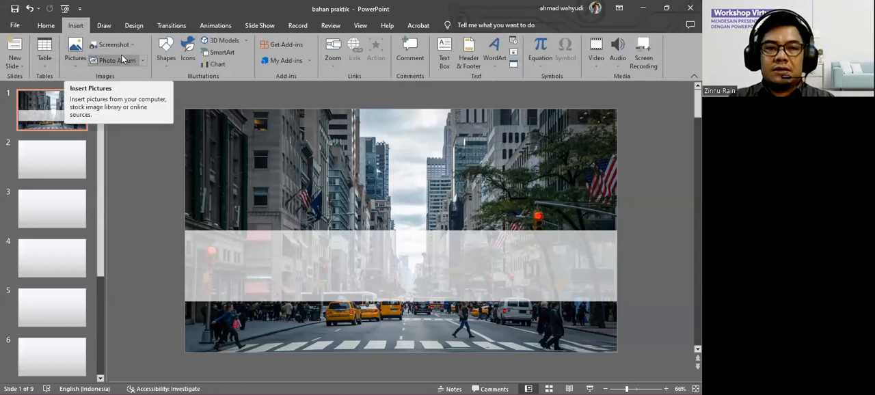
pyautogui.click(444, 52)
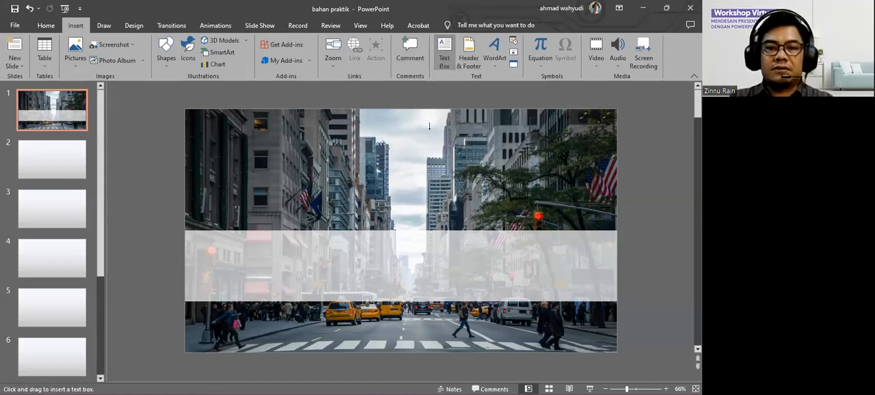
pyautogui.click(370, 195)
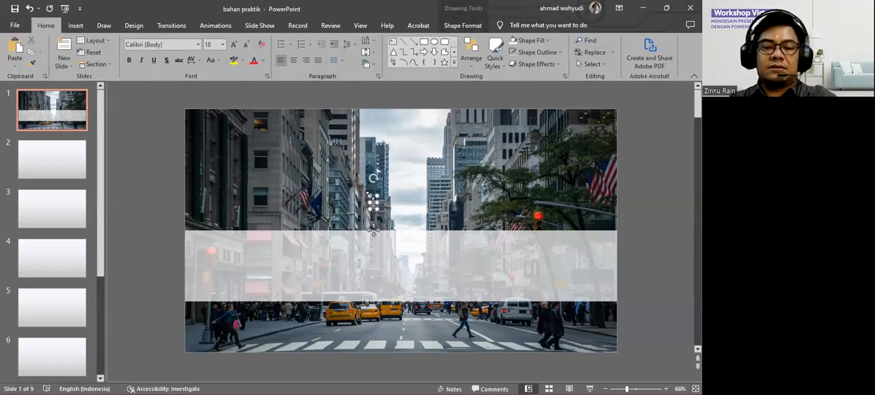
pyautogui.write('Skill Bahasa Inggris Yang Harus Kamu Kuasai')
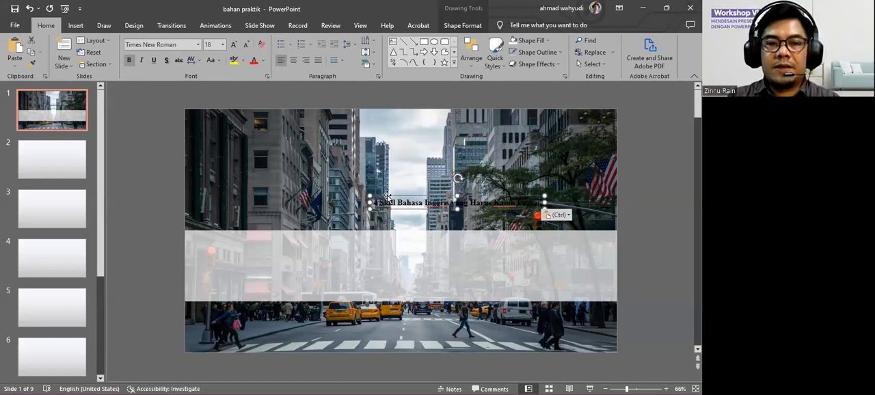
pyautogui.press('Delete')
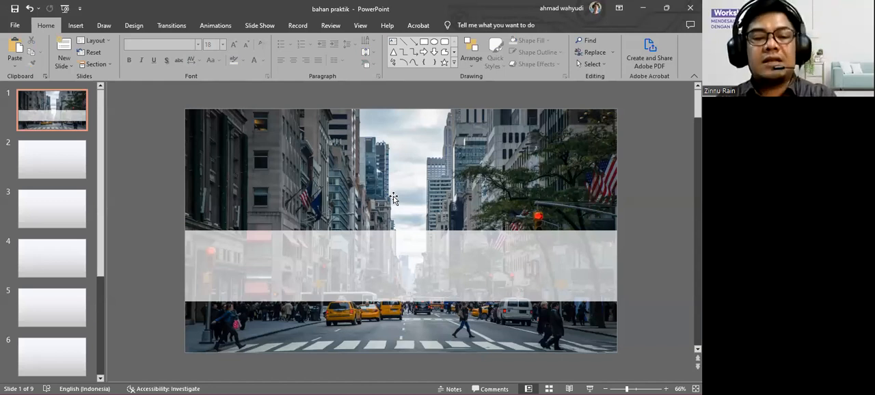
# Paste the title "4 Skill Bahasa Inggris yang Harus Kamu kuasai", with its text box narrowed to fit and placed inside the translucent white band.
pyautogui.write('4 Skill Bahasa Inggris yang Harus Kamu kuasai')
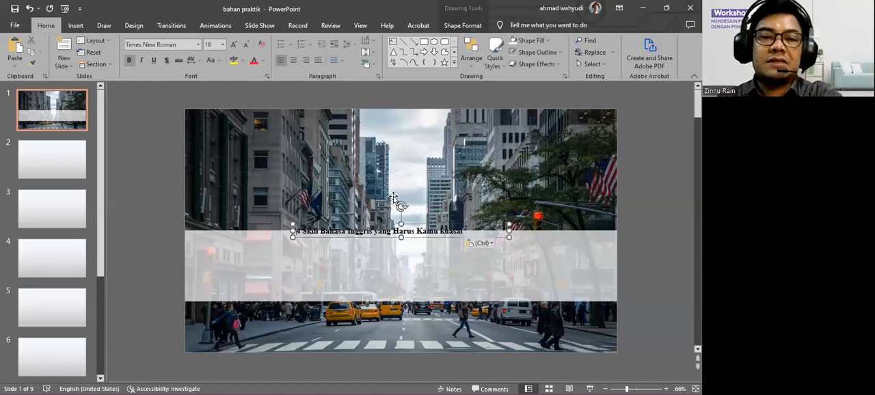
pyautogui.moveTo(508, 232); pyautogui.dragTo(471, 234)
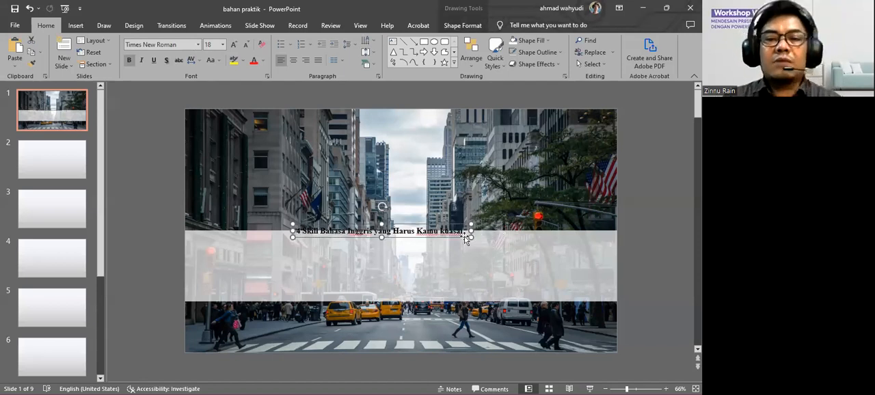
pyautogui.moveTo(433, 228); pyautogui.dragTo(457, 253)
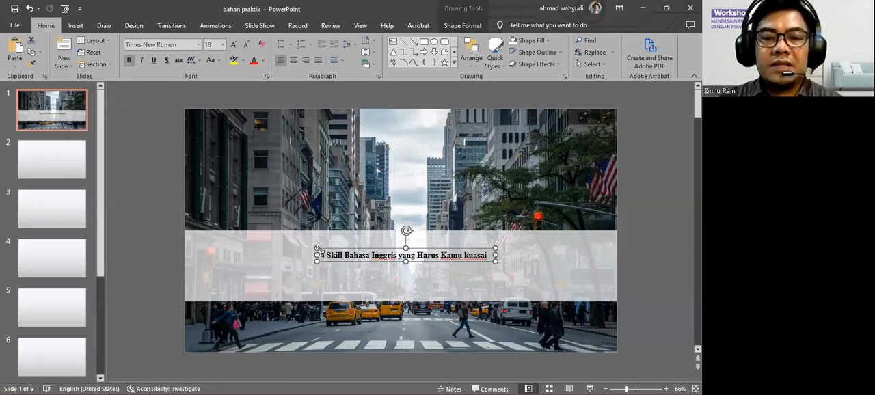
# Select the whole title text inside the text box on the white band.
pyautogui.moveTo(322, 256); pyautogui.dragTo(482, 255)
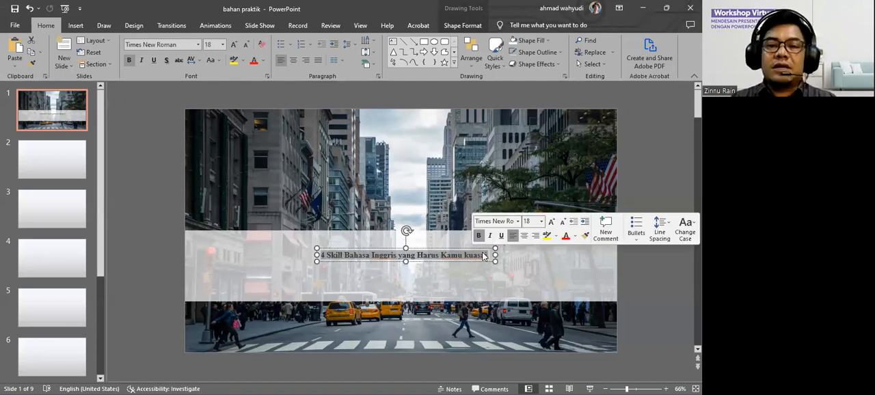
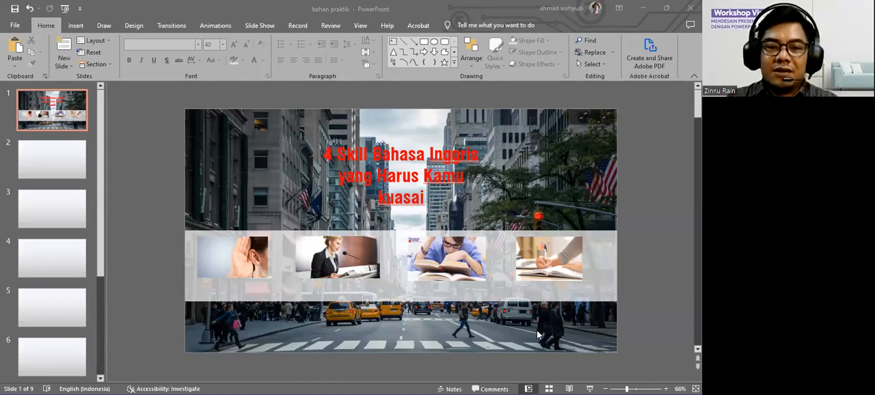
# Delete the translucent white band behind the four pictures and draw a new rectangle about 4.14" wide and 1.79" high beside the title.
pyautogui.click(603, 251)
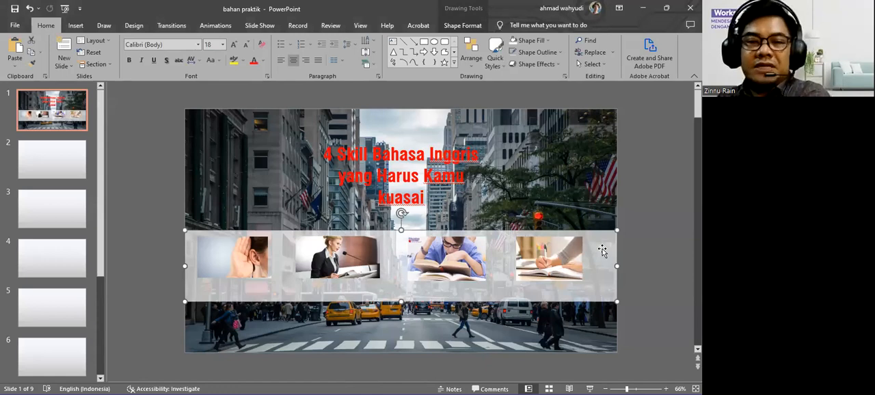
pyautogui.press('Delete')
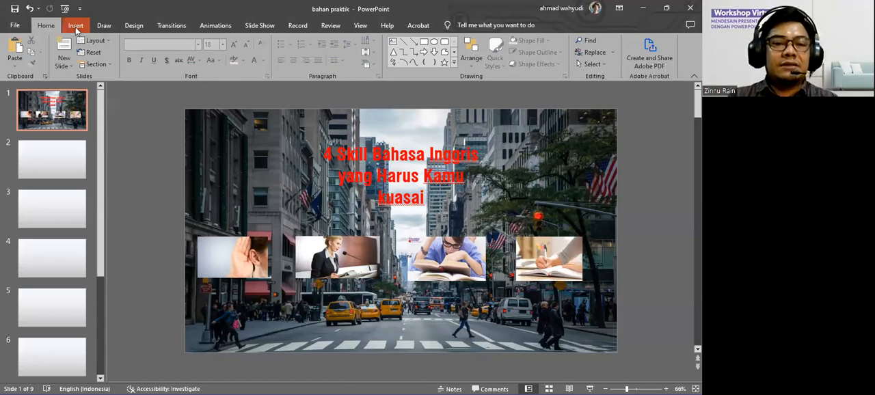
pyautogui.click(75, 27)
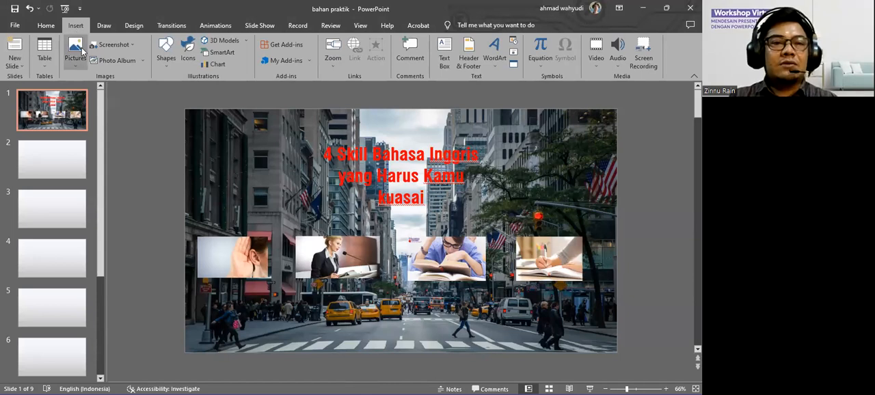
pyautogui.click(167, 67)
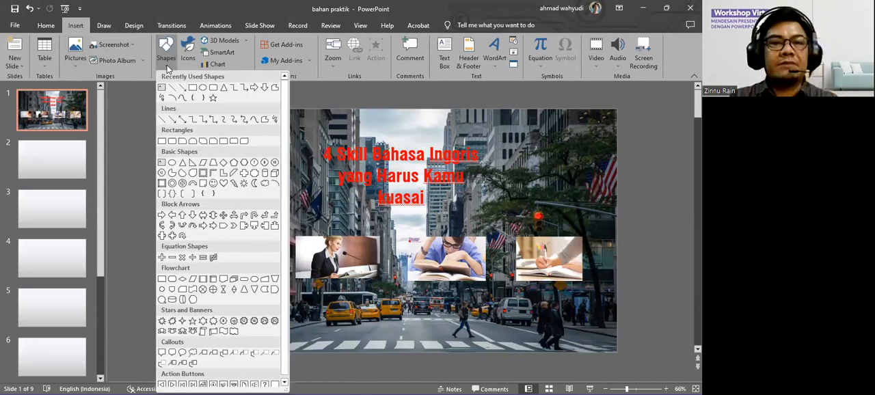
pyautogui.click(193, 89)
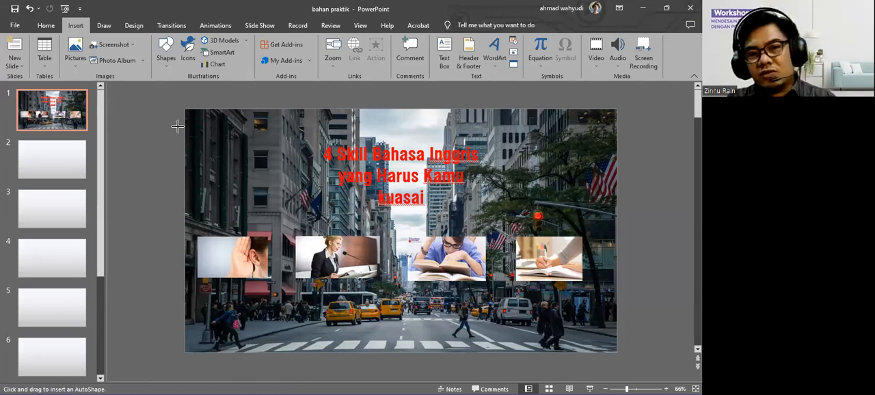
pyautogui.moveTo(178, 127); pyautogui.dragTo(313, 185)
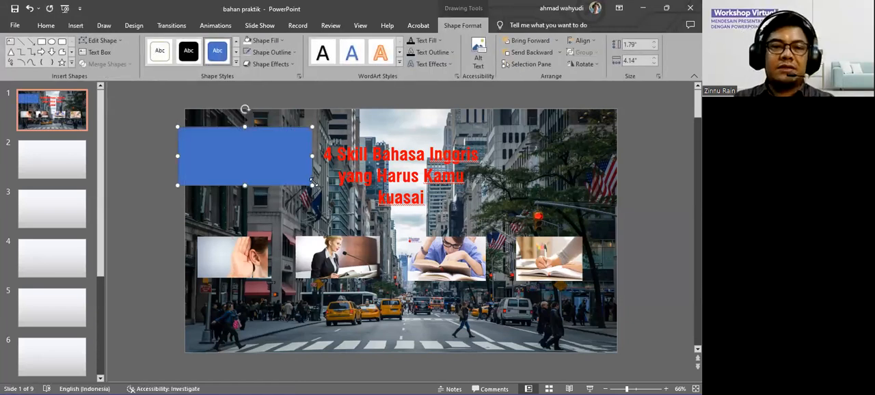
# Align the blue rectangle to the slide's left edge and stretch it across the full slide width, about 13.33" by 2.43".
pyautogui.moveTo(264, 165); pyautogui.dragTo(269, 206)
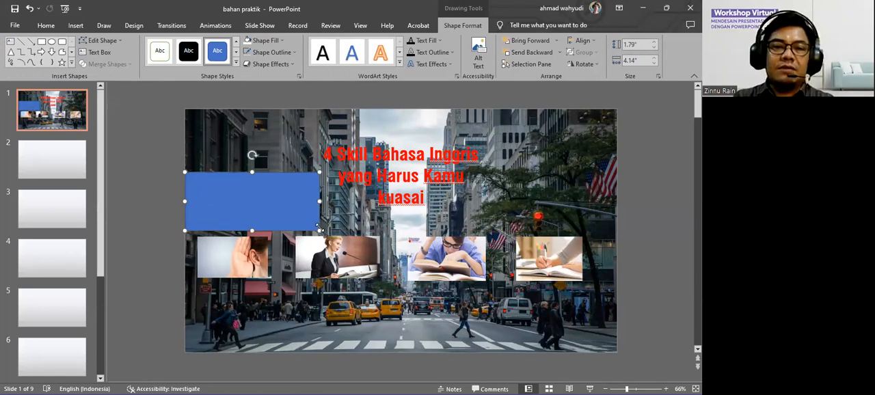
pyautogui.moveTo(320, 230); pyautogui.dragTo(616, 252)
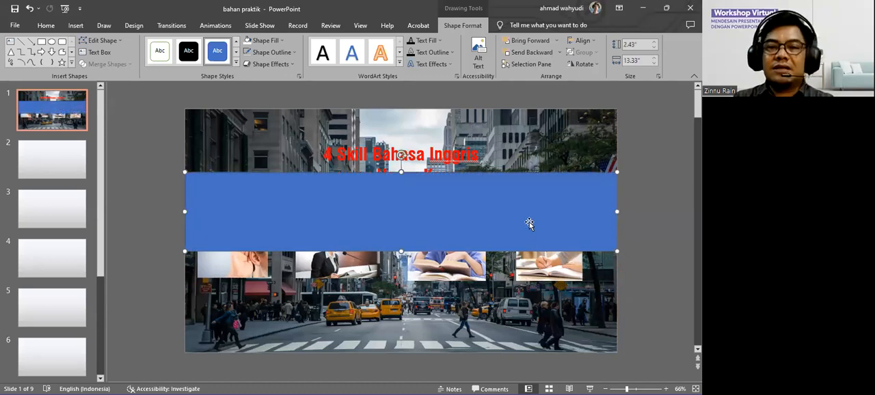
pyautogui.click(639, 190)
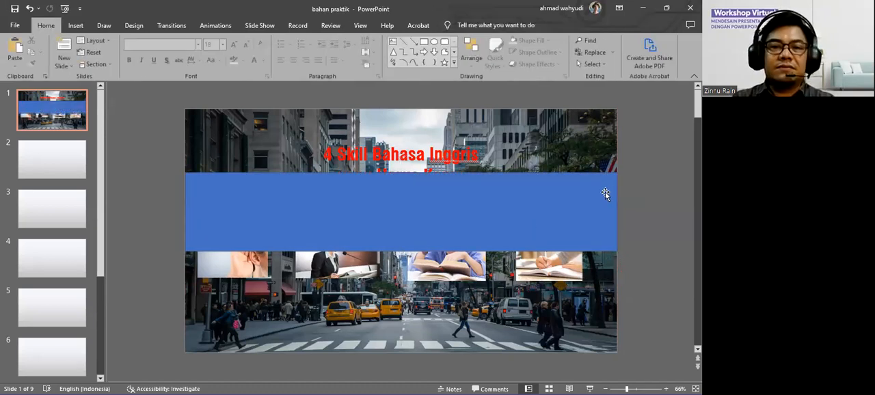
# Remove the outline from the full-width blue rectangle and deselect it.
pyautogui.click(598, 196)
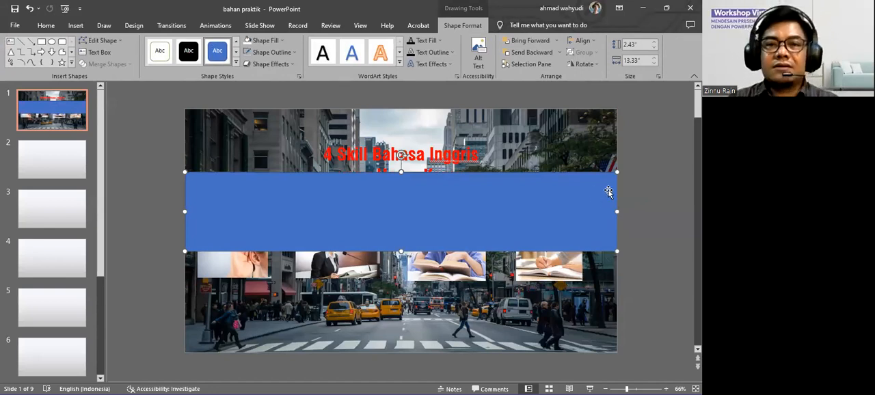
pyautogui.click(636, 189)
pyautogui.click(582, 194)
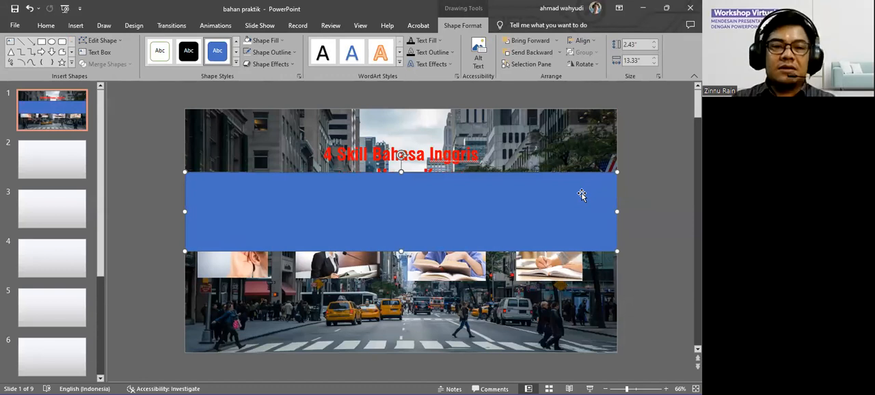
pyautogui.click(633, 192)
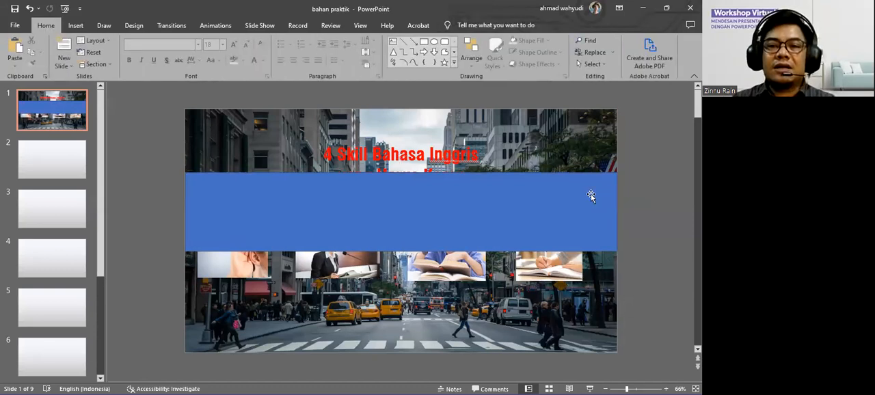
pyautogui.click(590, 195)
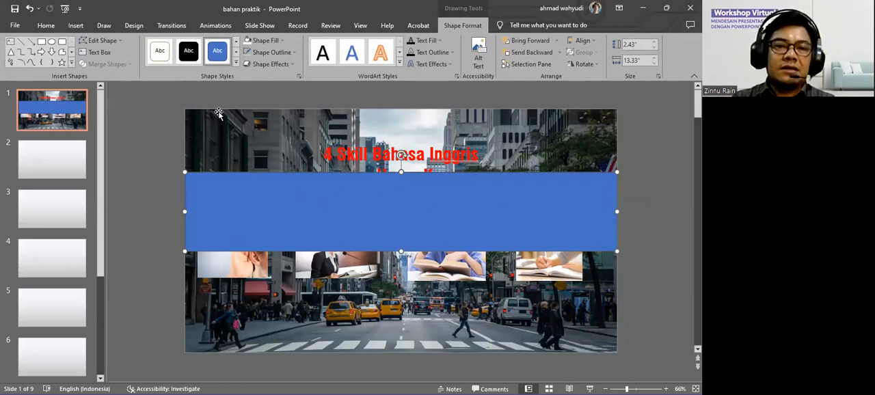
pyautogui.click(294, 52)
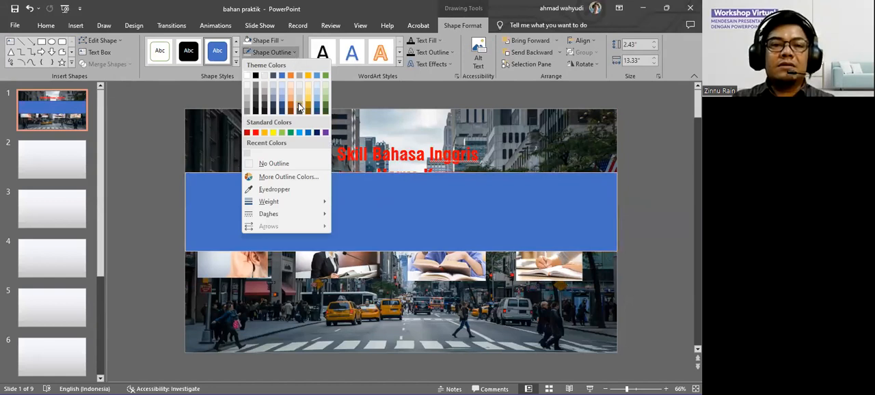
pyautogui.click(288, 163)
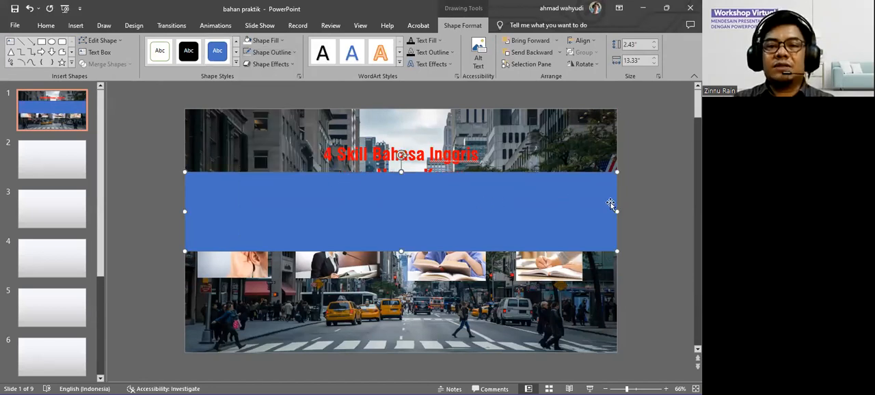
pyautogui.click(641, 206)
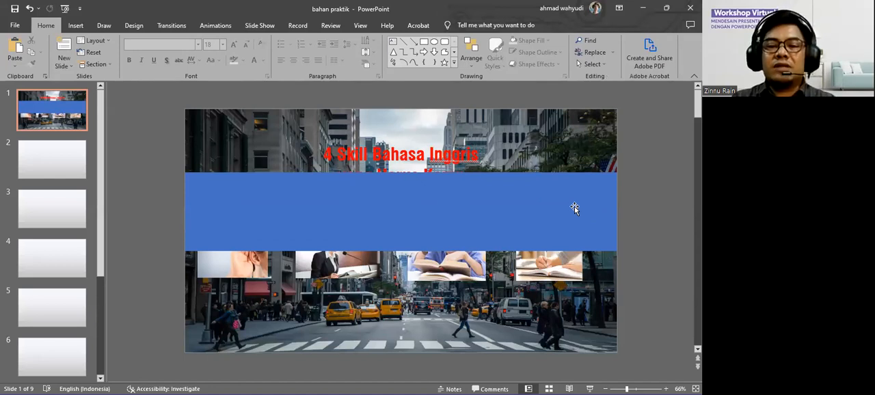
# Set the transparency of the blue rectangle's solid fill to 17% in its shape formatting options.
pyautogui.rightClick(478, 196)
pyautogui.click(456, 197)
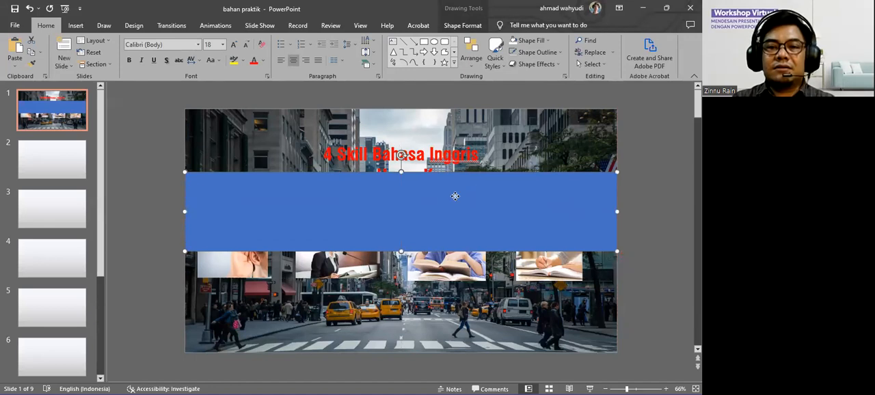
pyautogui.rightClick(455, 197)
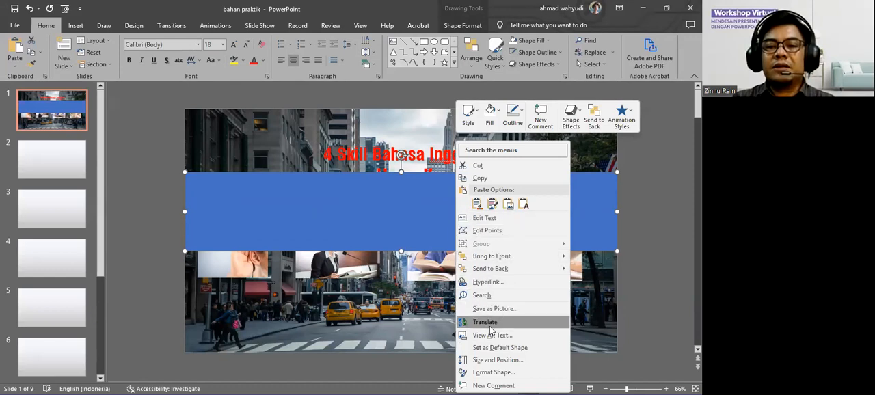
pyautogui.click(489, 373)
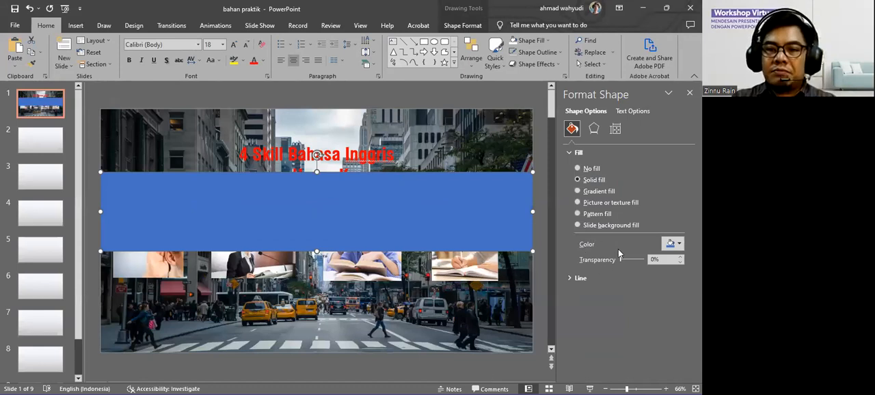
pyautogui.click(578, 153)
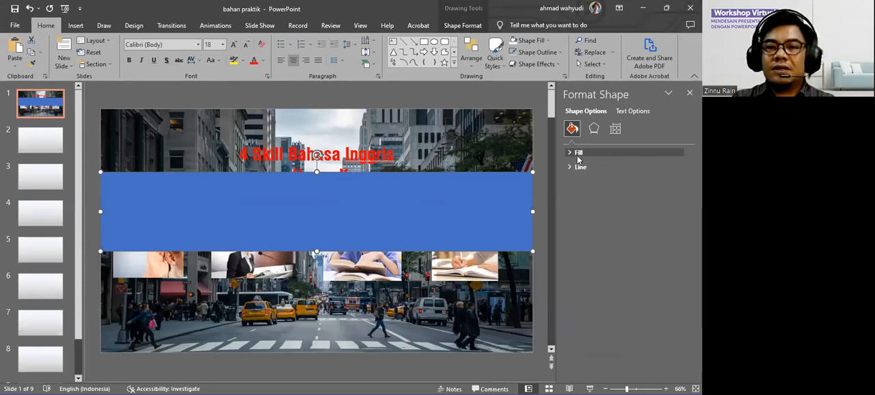
pyautogui.click(576, 153)
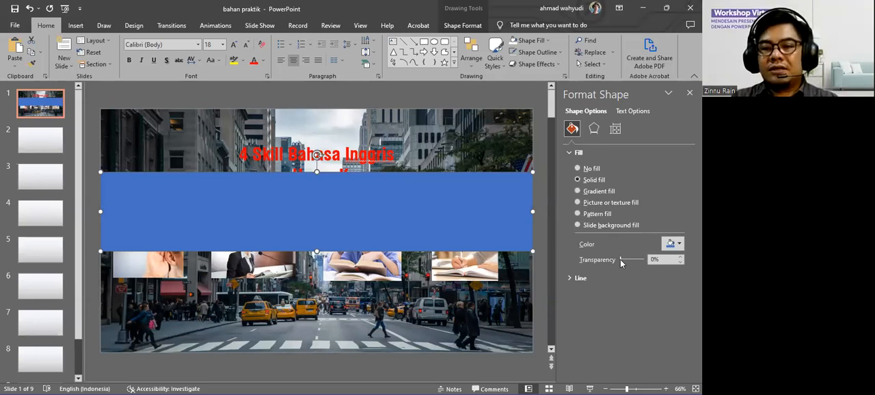
pyautogui.moveTo(620, 259); pyautogui.dragTo(624, 260)
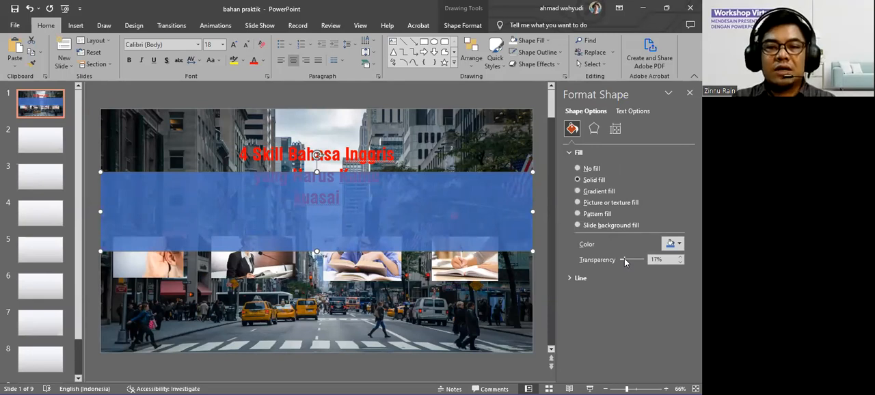
# Change the translucent rectangle's fill to a lighter gold theme colour, then deselect it and close the formatting options.
pyautogui.click(680, 246)
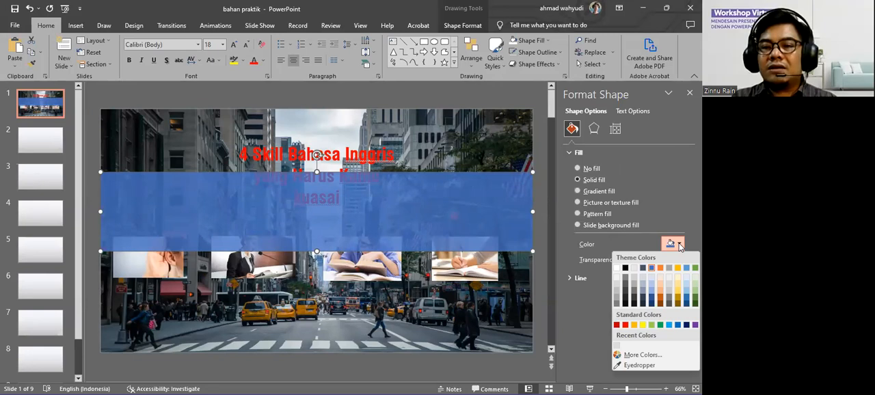
pyautogui.click(611, 246)
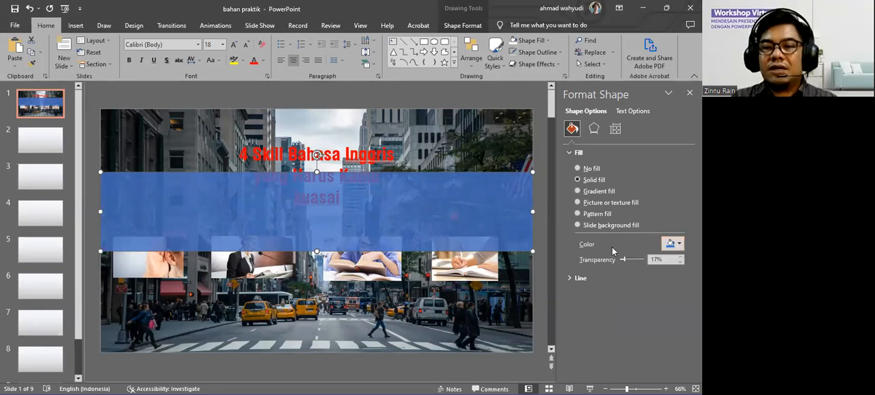
pyautogui.click(676, 246)
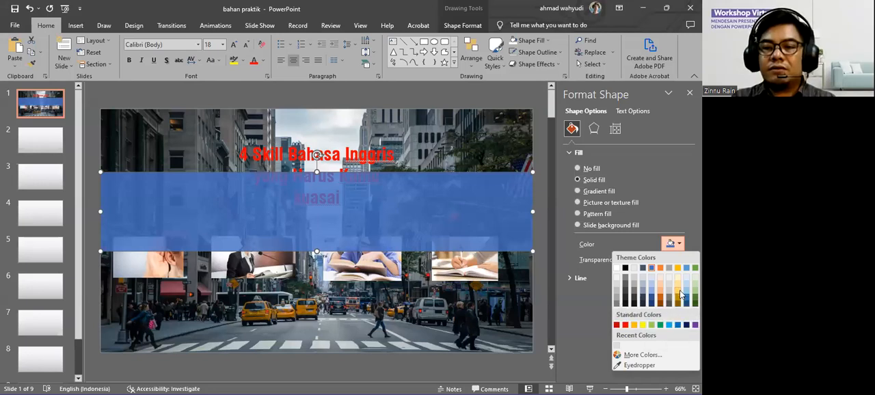
pyautogui.click(680, 294)
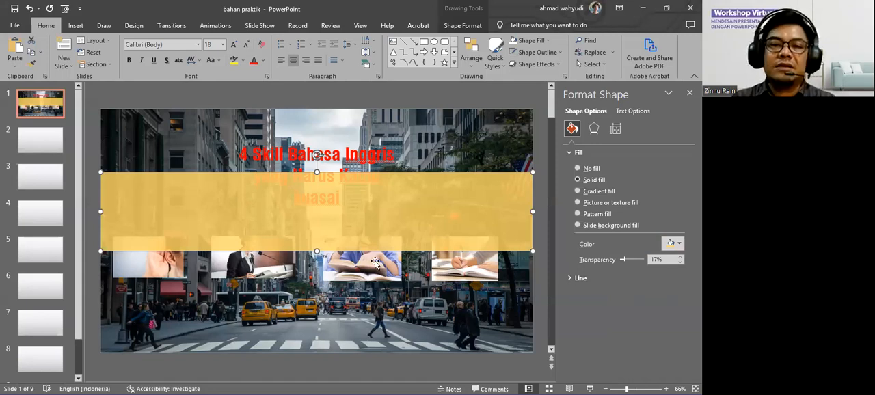
pyautogui.click(526, 95)
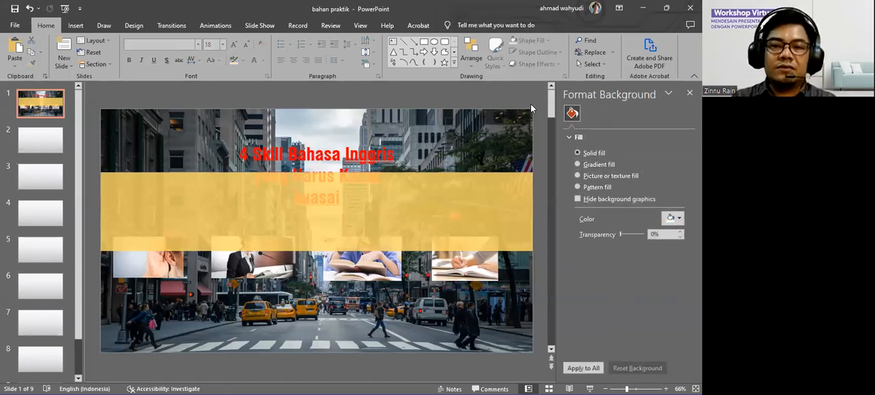
pyautogui.click(689, 92)
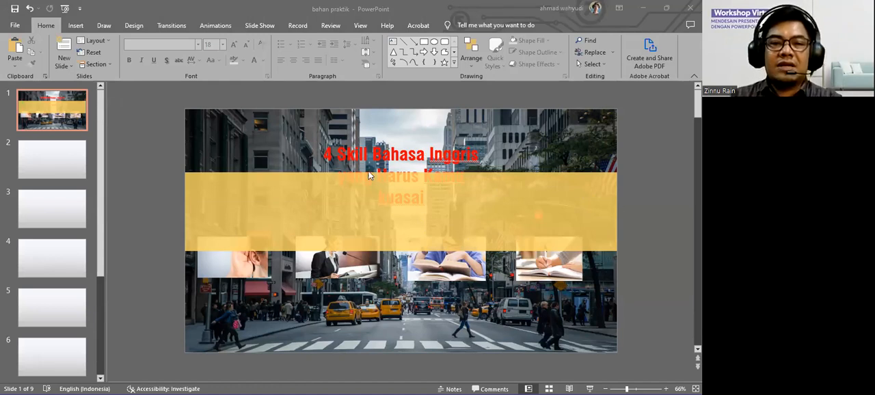
# Select the title text box together with the four skill pictures and bring them all to the front of the gold band.
pyautogui.click(408, 156)
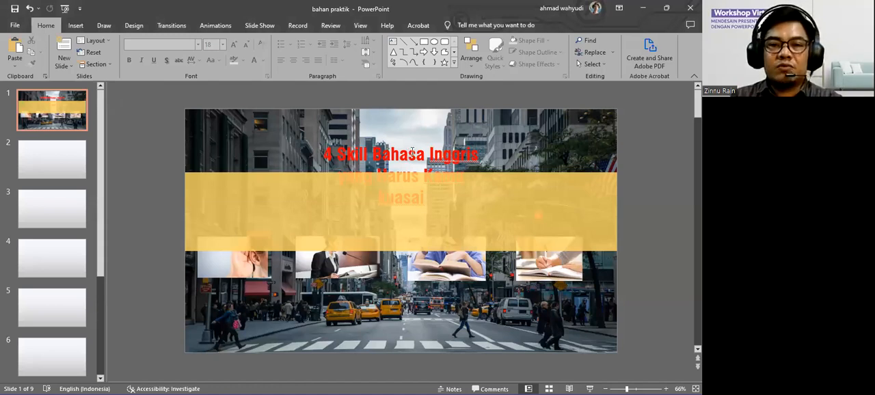
pyautogui.click(409, 154)
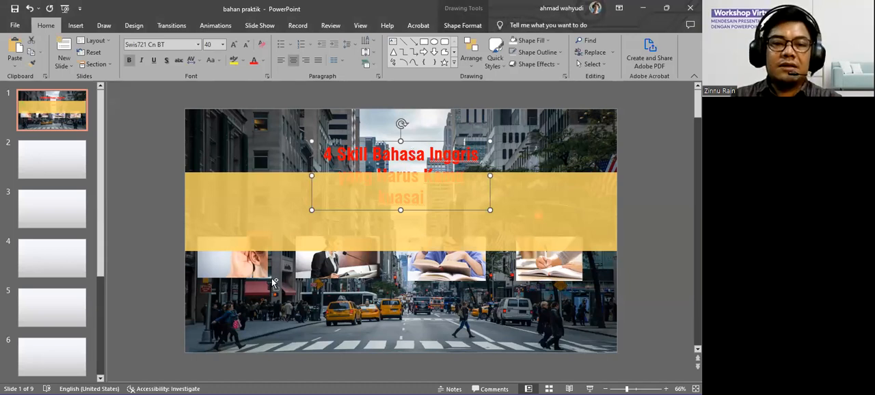
pyautogui.keyDown('shift'); pyautogui.click(251, 265); pyautogui.keyUp('shift')
pyautogui.keyDown('shift'); pyautogui.click(335, 279); pyautogui.keyUp('shift')
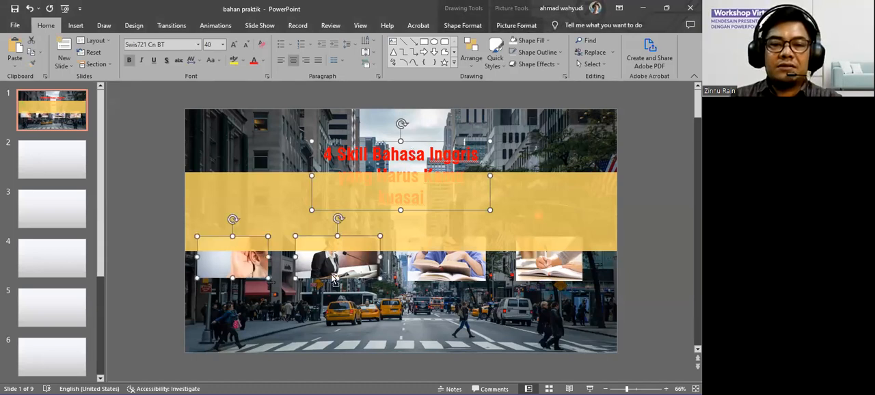
pyautogui.keyDown('shift'); pyautogui.click(449, 279); pyautogui.keyUp('shift')
pyautogui.keyDown('shift'); pyautogui.click(540, 276); pyautogui.keyUp('shift')
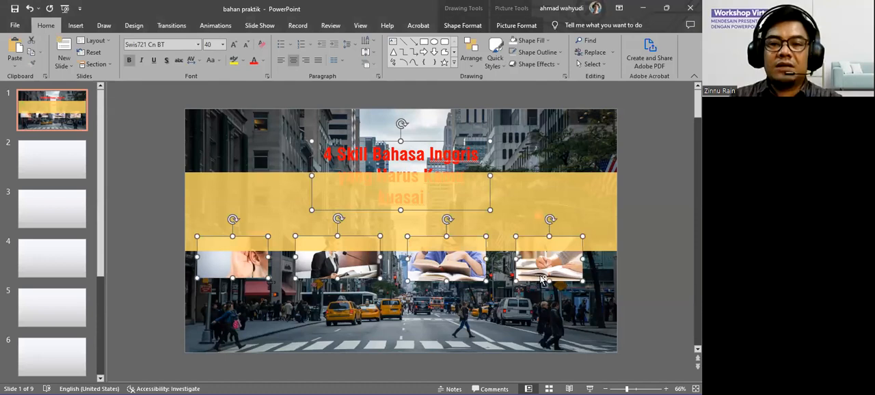
pyautogui.click(471, 63)
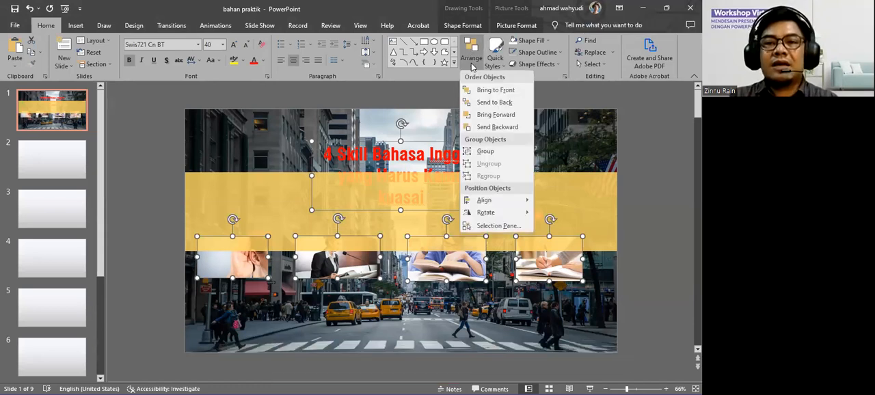
pyautogui.click(504, 91)
pyautogui.click(645, 228)
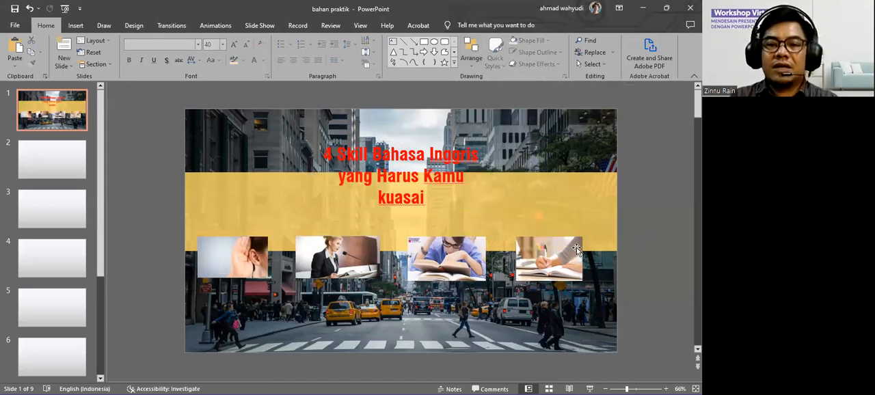
# Move the gold band straight down below the title so it lies behind the four skill pictures, and deselect it.
pyautogui.click(264, 203)
pyautogui.moveTo(515, 207); pyautogui.dragTo(514, 264)
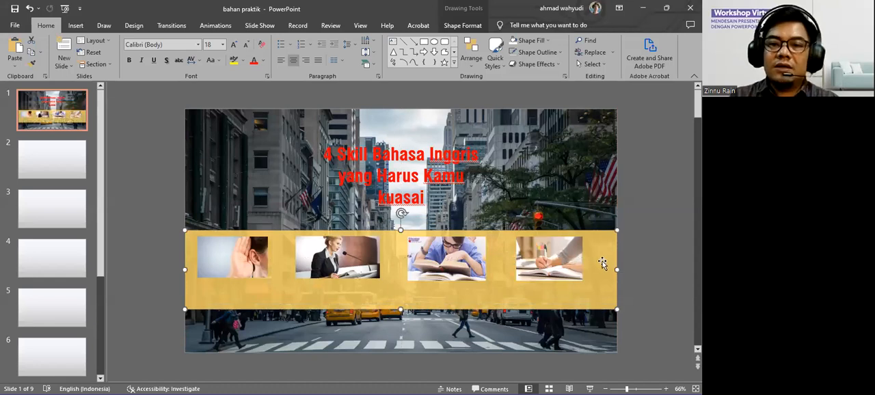
pyautogui.click(643, 248)
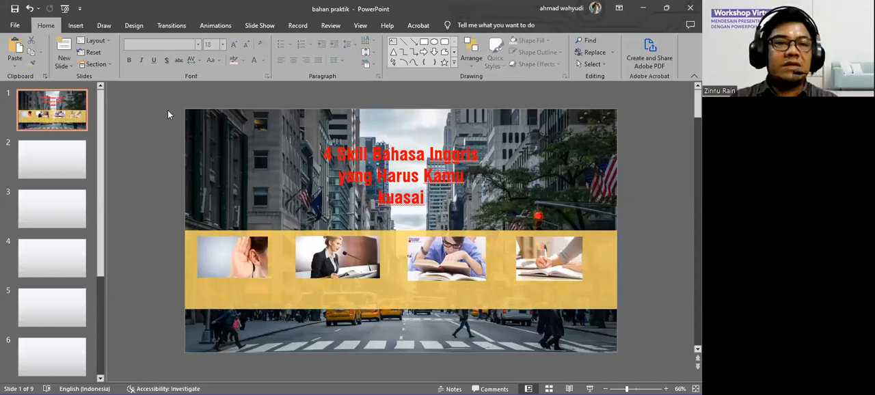
# Display the options for inserting a new object on the title slide.
pyautogui.click(76, 26)
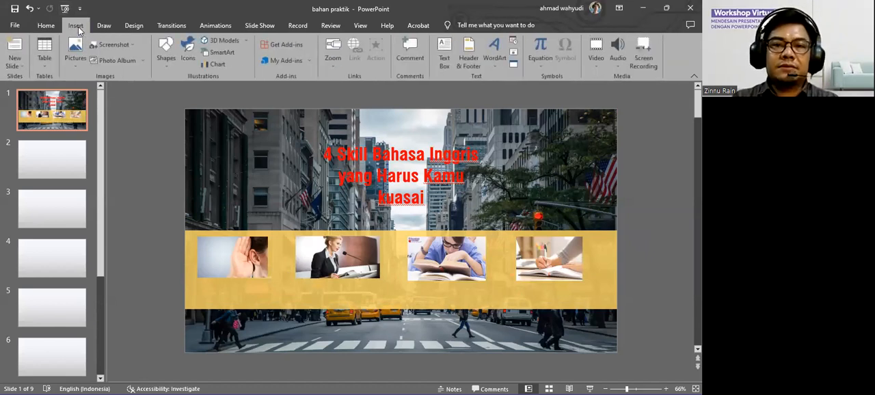